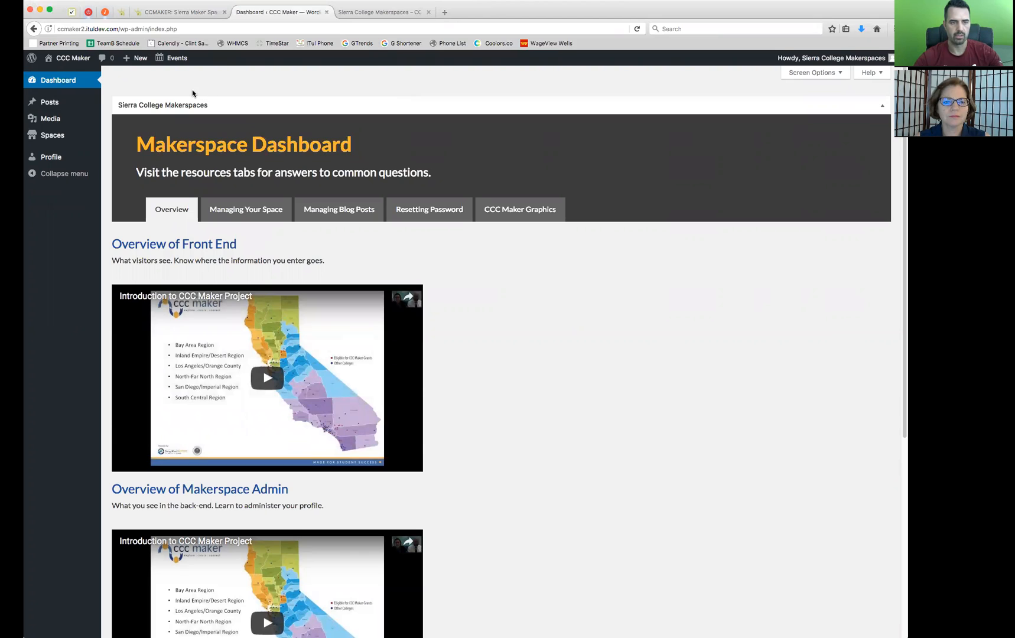
Step: Open the site's posts list and start a new blog post
mouse_move(46, 104)
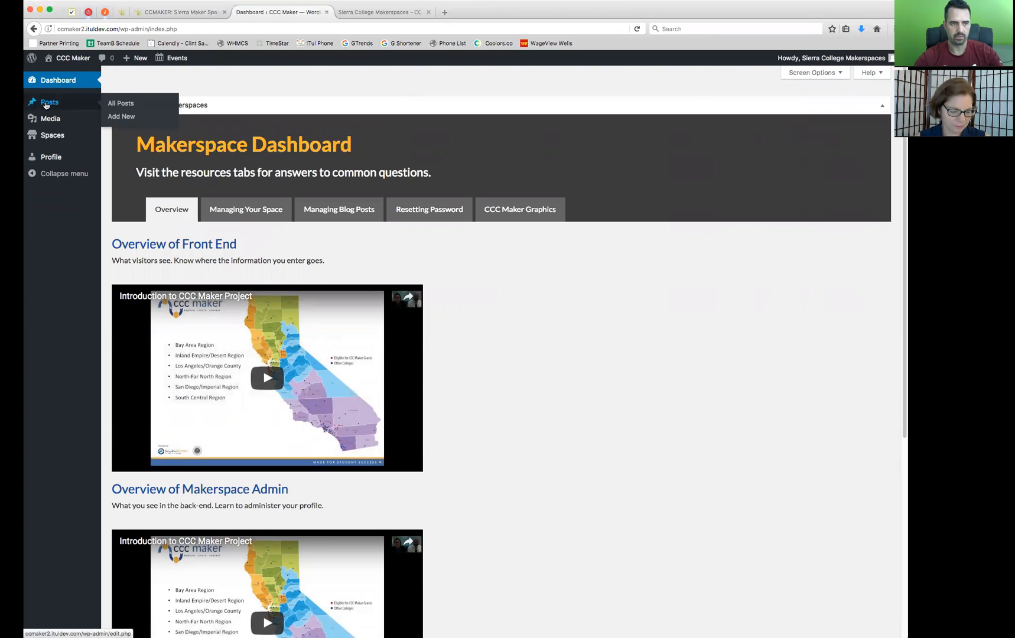
left_click(46, 104)
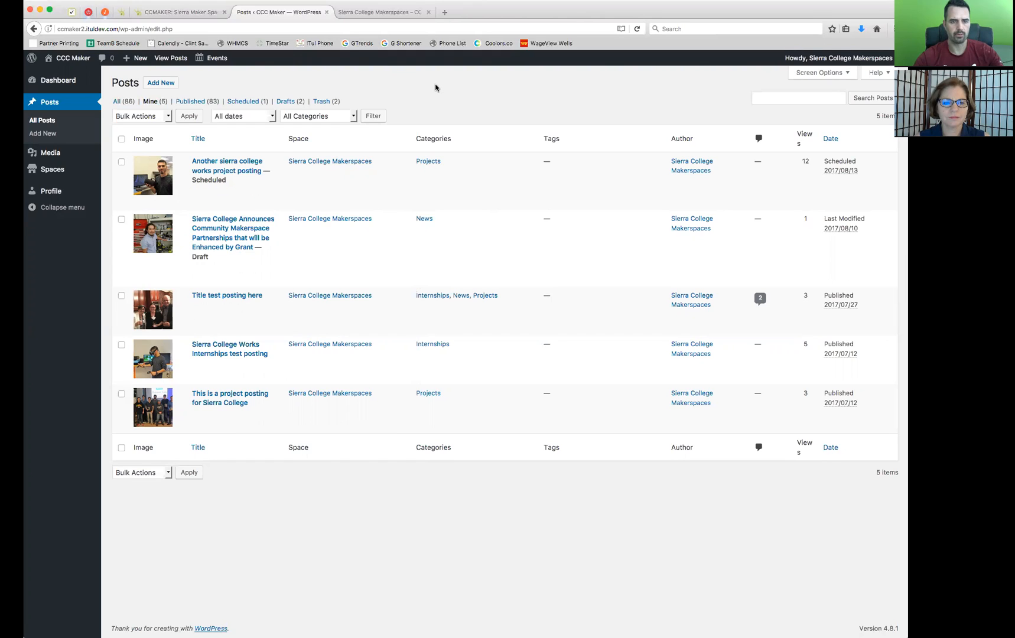
left_click(163, 86)
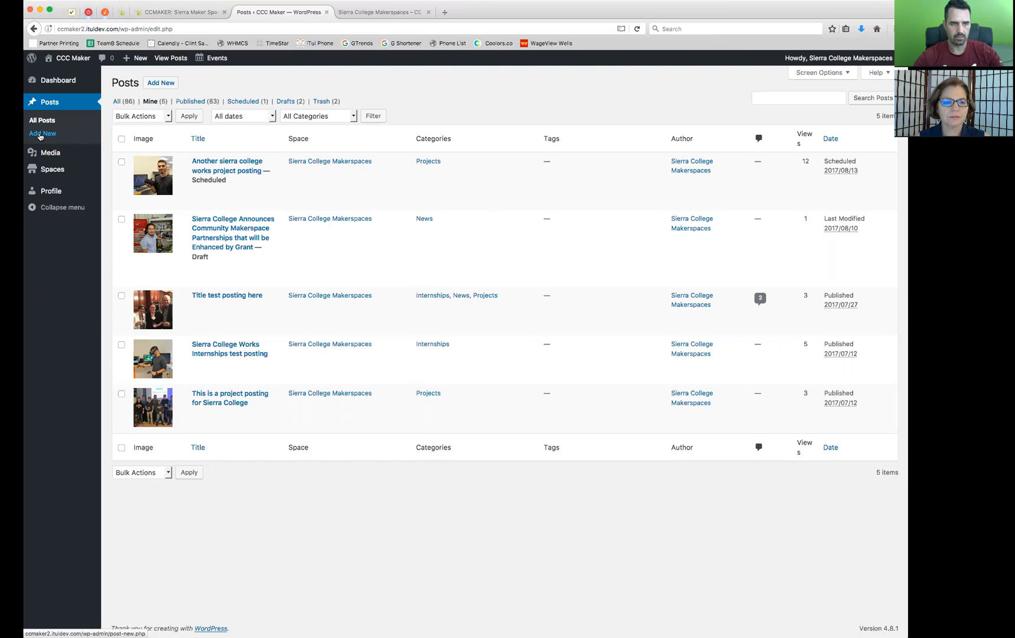
left_click(159, 84)
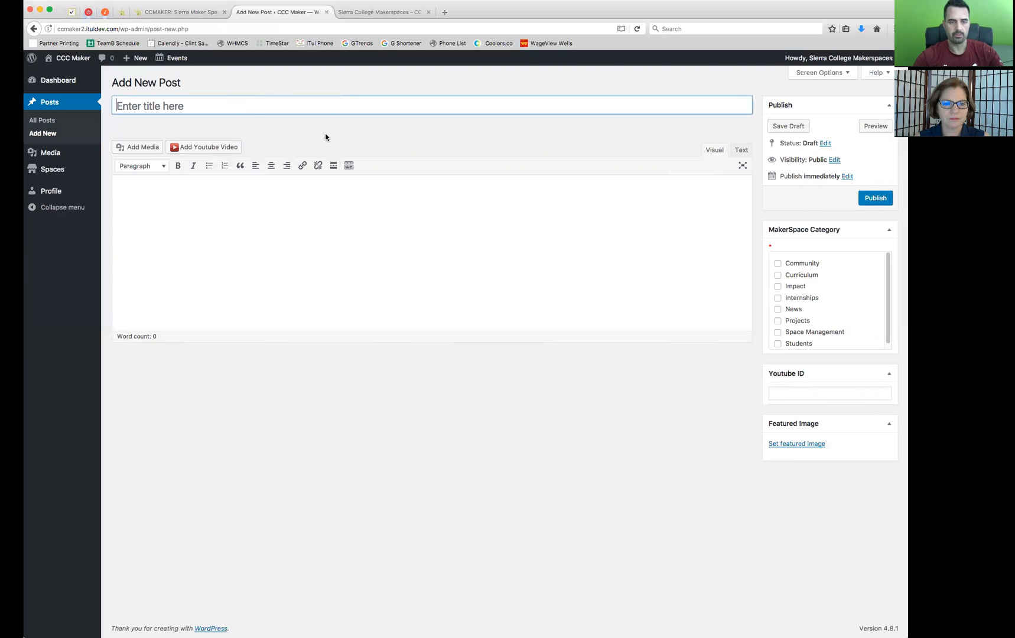
Step: Title the new post "Test Title Here"
left_click(173, 102)
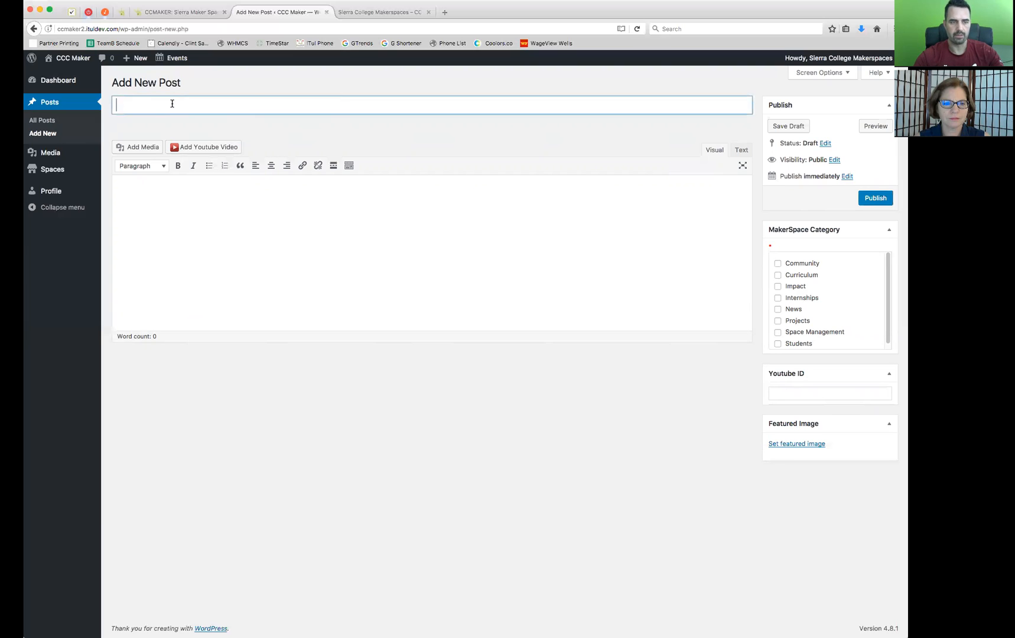
type("Tiest Ti")
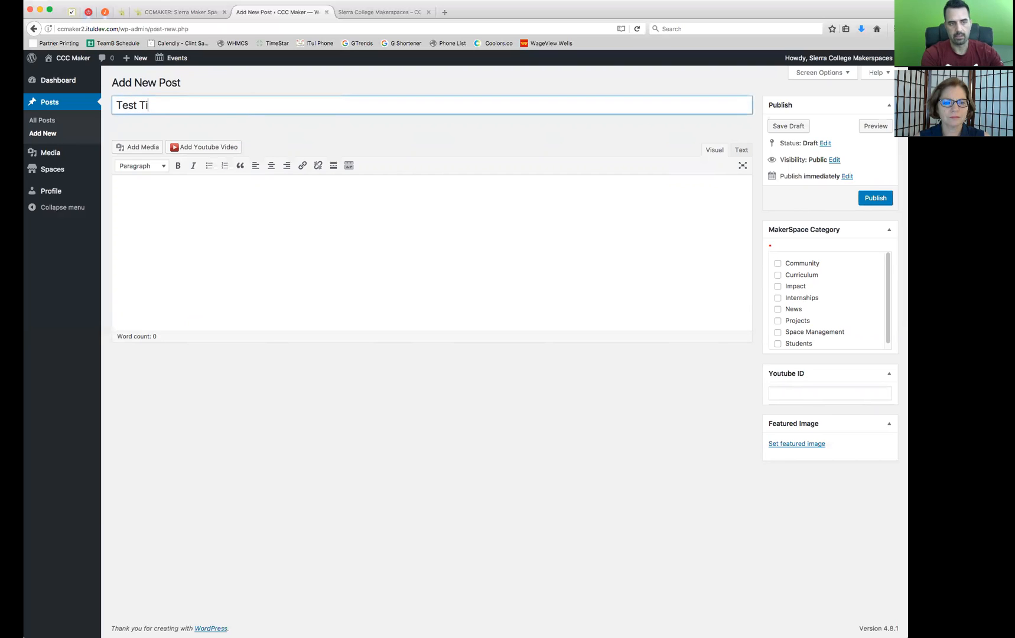
type("tle Here")
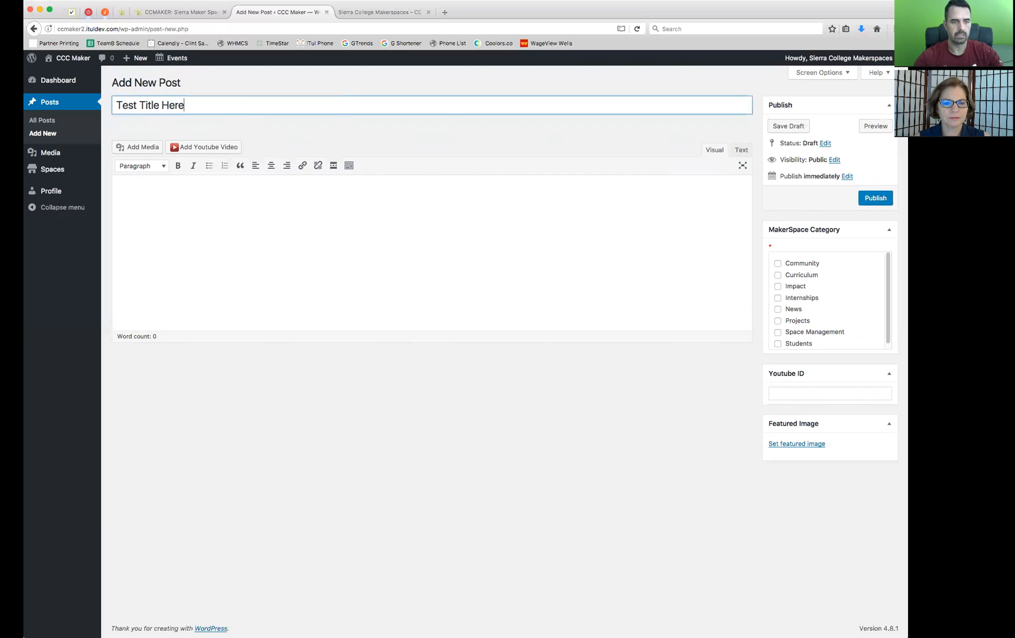
Step: Fill the post body with two paragraphs of placeholder text beginning "Vestibulum id ligula porta felis euismod semper"
left_click(444, 148)
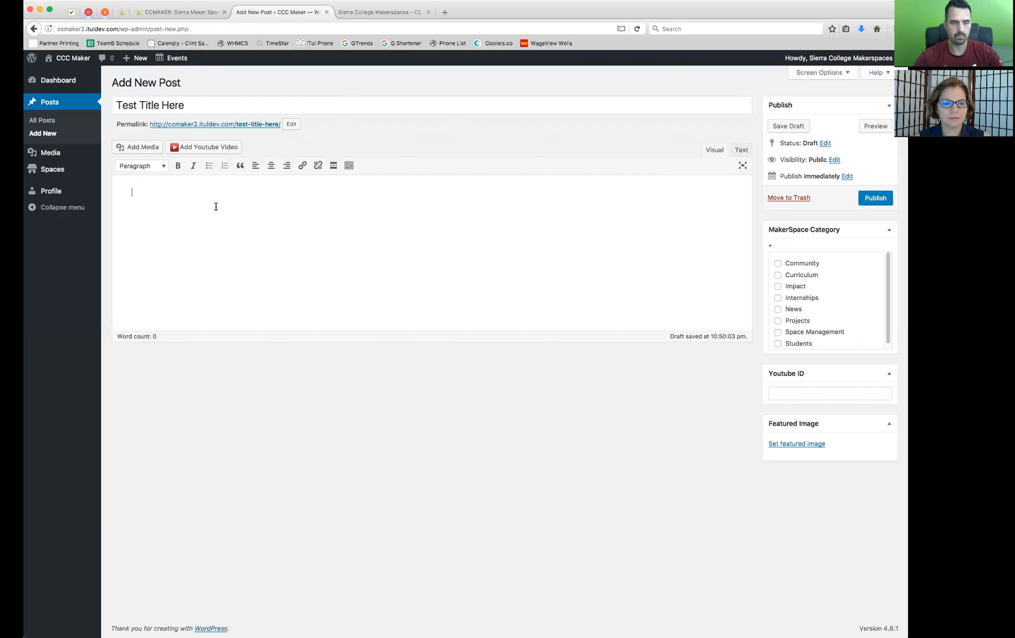
type("Vestibulum id ligula porta felis euismod semper. Lorem ipsum dolor sit amet, consectetur adipiscing elit. Fusce dapibus, tellus ac cursus commodo, tortor mauris condimentum nibh, ut fermentum massa justo sit amet risus. Praesent commodo cursus magna, vel scelerisque nisl consectetur et. Duis mollis, est non commodo luctus, nisi erat porttitor ligula, eget lacinia odio sem nec elit. Integer posuere erat a ante venenatis dapibus posuere velit aliquet. Cras justo odio, dapibus ac facilisis in, egestas eget quam.  Nulla vitae elit libero, a pharetra augue. Nullam id dolor id nibh ultricies vehicula ut id elit. Maecenas sed diam eget risus varius blandit sit amet non magna. Nullam id dolor id nibh ultricies vehicula ut id elit.")
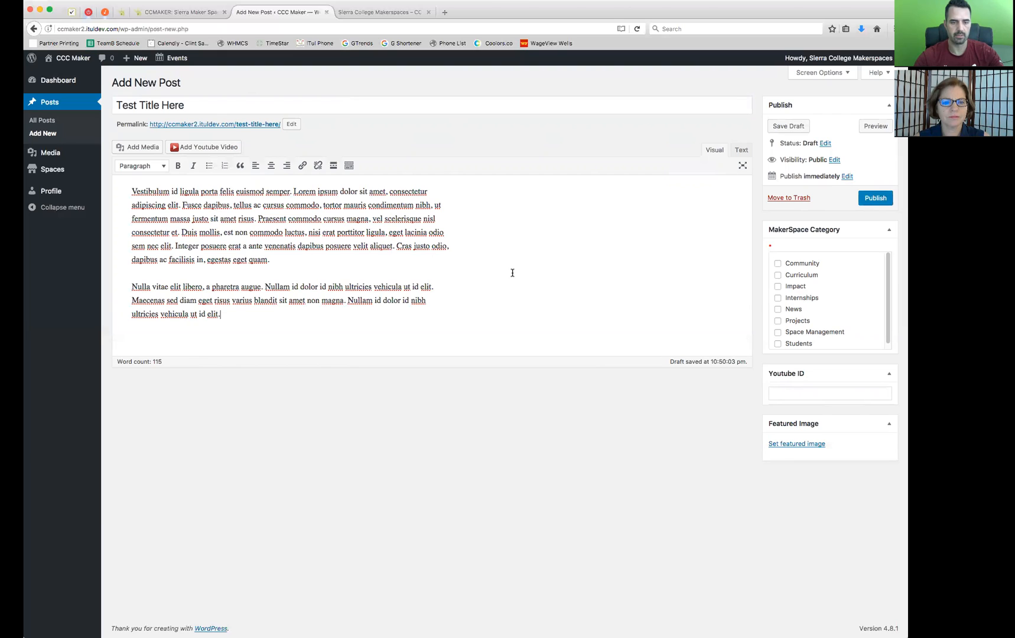
left_click_drag(153, 201, 308, 300)
left_click(442, 274)
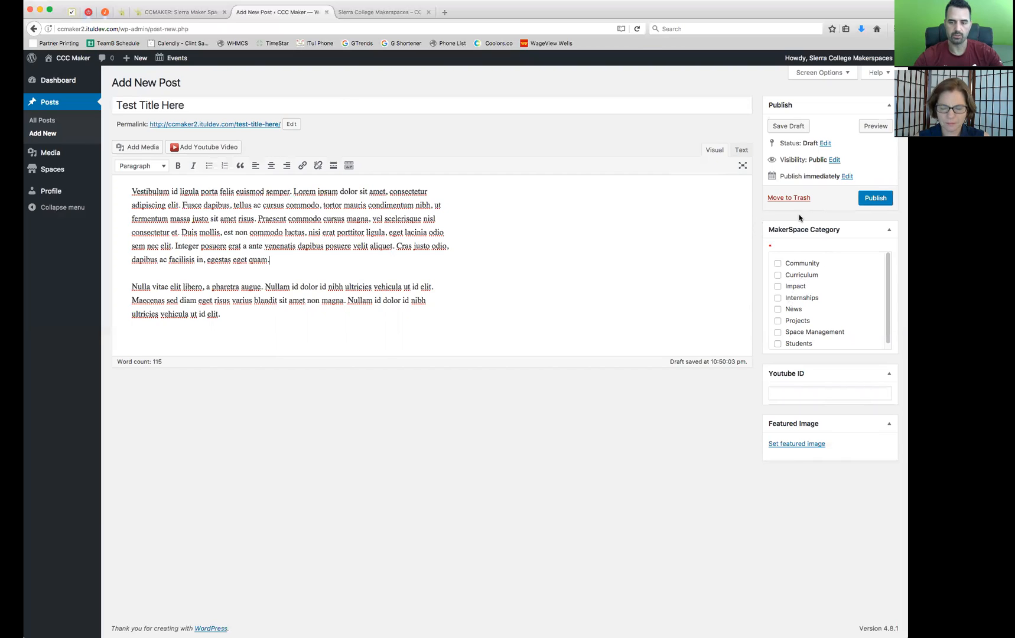
Step: Try to publish the post, and assign it to the Projects MakerSpace category
left_click(877, 200)
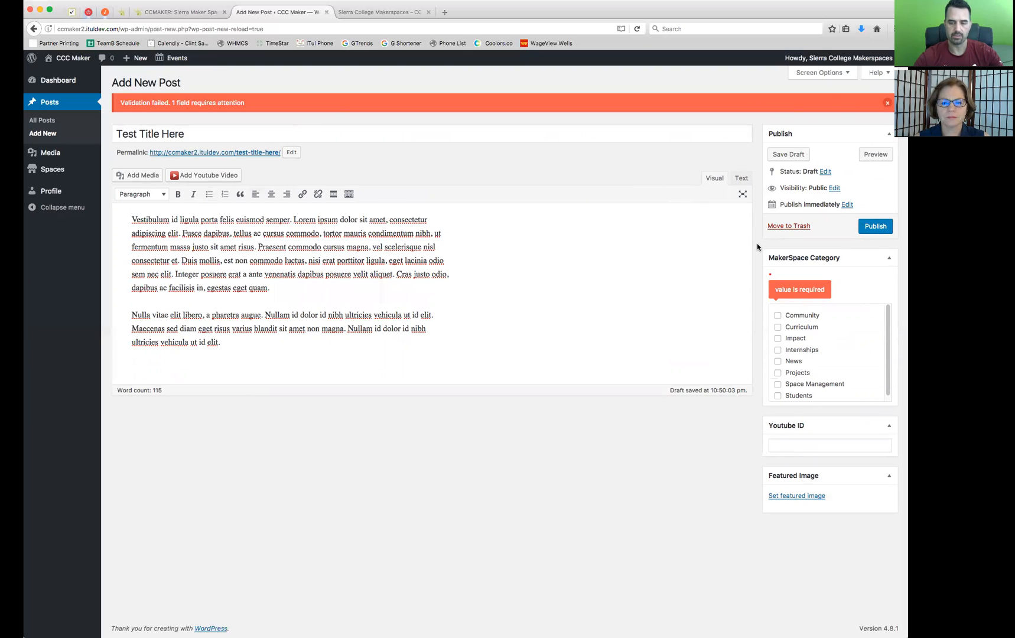
left_click_drag(778, 289, 824, 290)
left_click(825, 289)
scroll(806, 351, "down", 1)
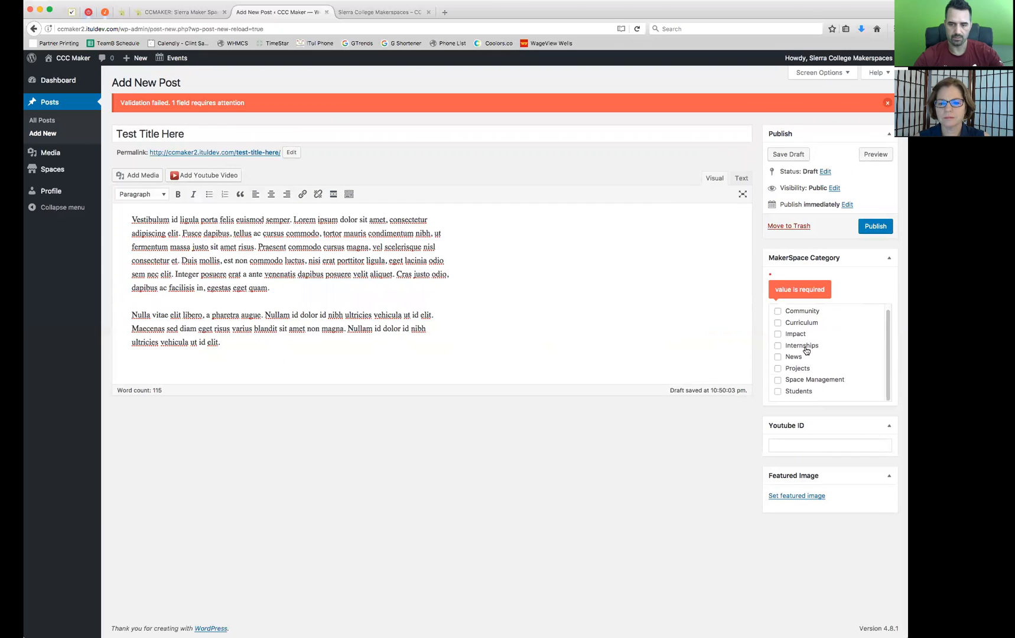
scroll(805, 361, "up", 1)
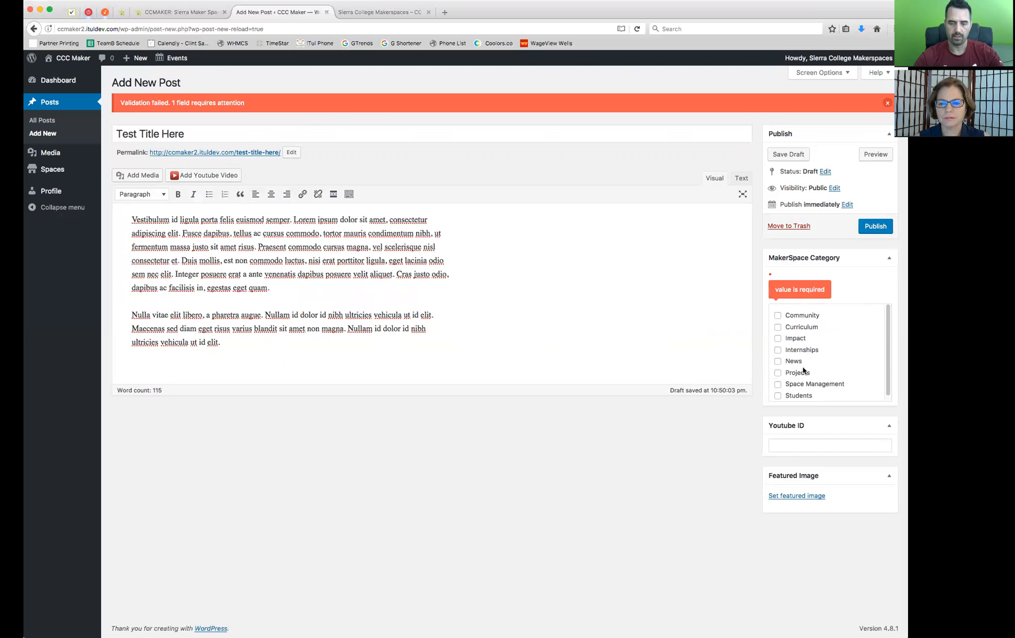
scroll(803, 370, "down", 1)
left_click_drag(256, 348, 134, 217)
left_click(580, 269)
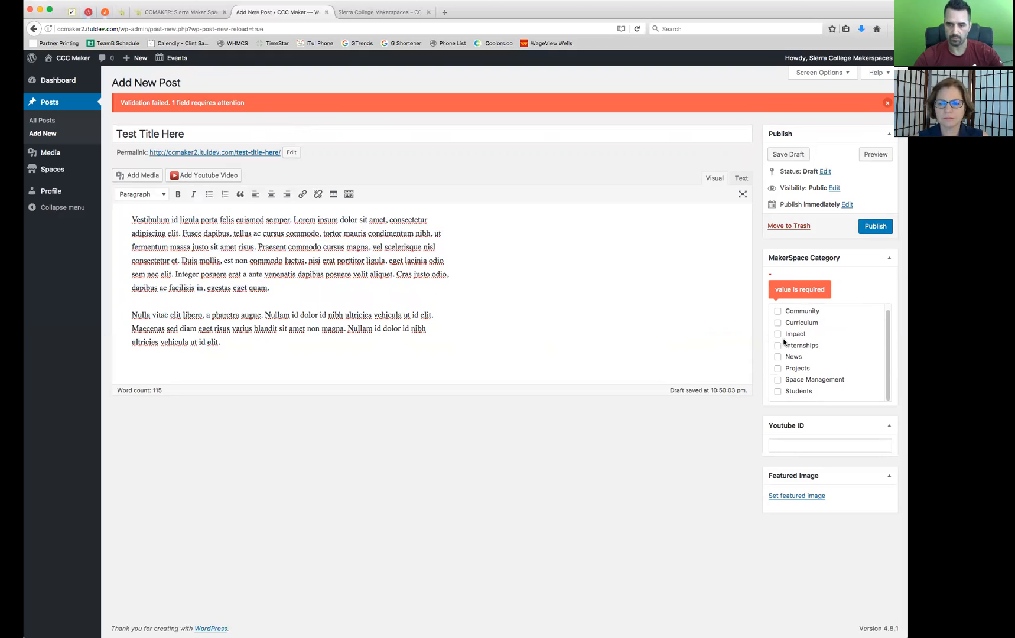
left_click(778, 369)
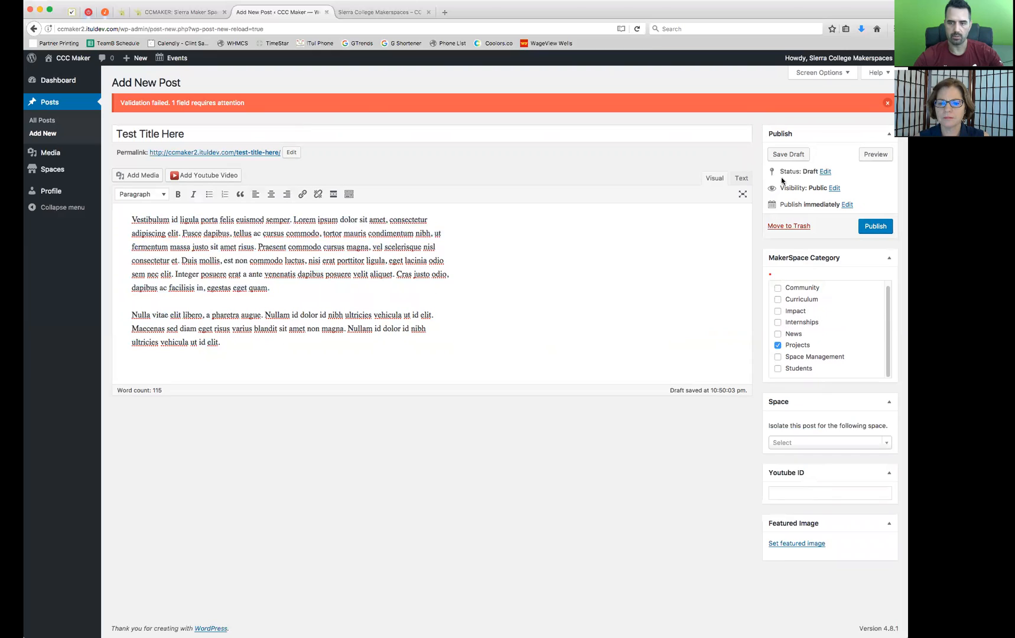
Step: Review the post's status, visibility and publish date settings, and open its featured image selection
left_click_drag(784, 171, 841, 228)
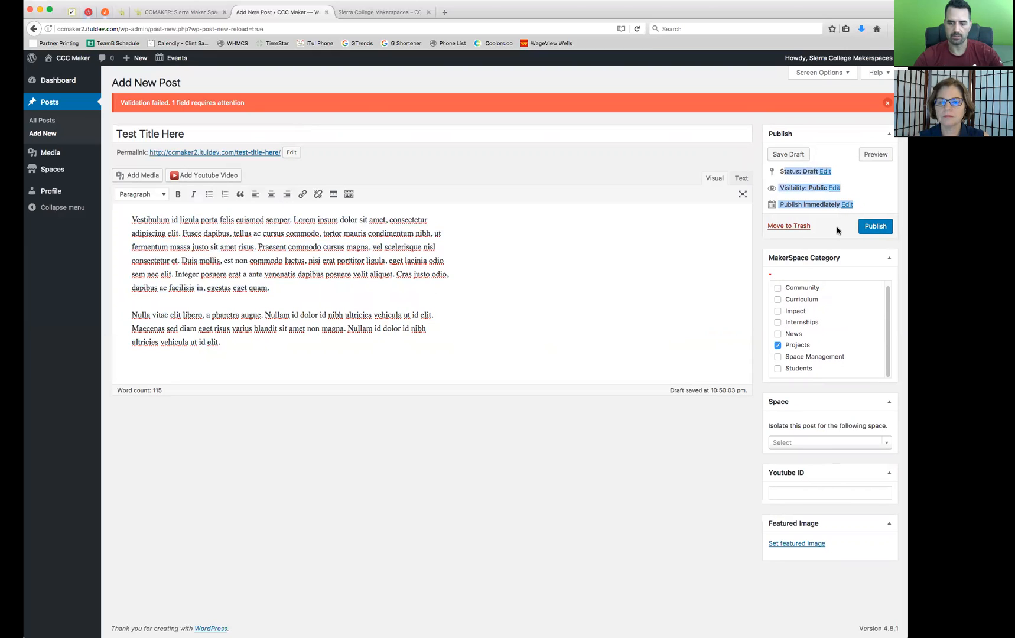
left_click(836, 230)
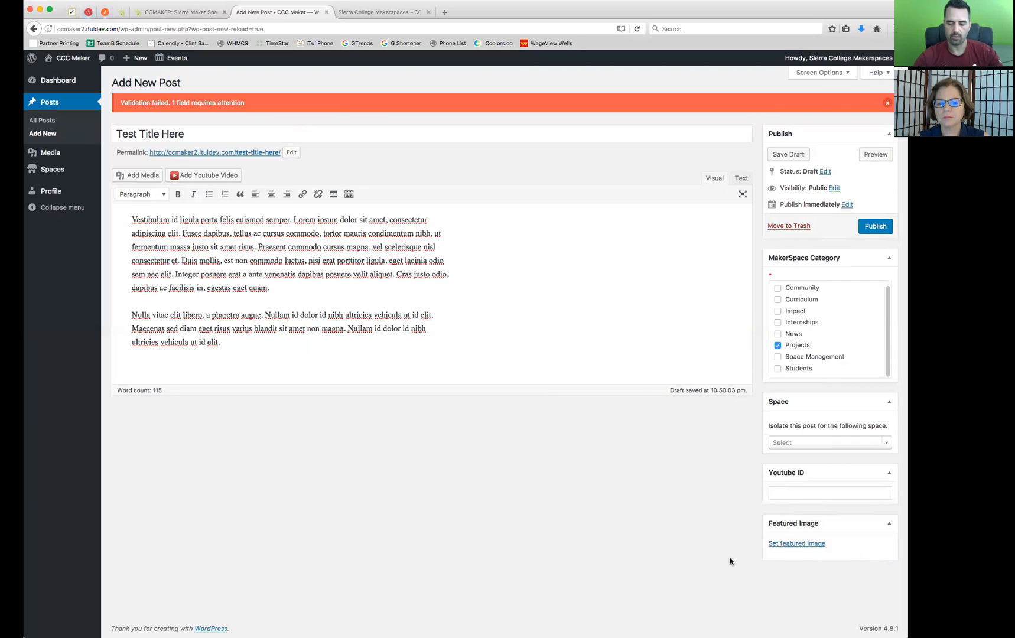
left_click(787, 544)
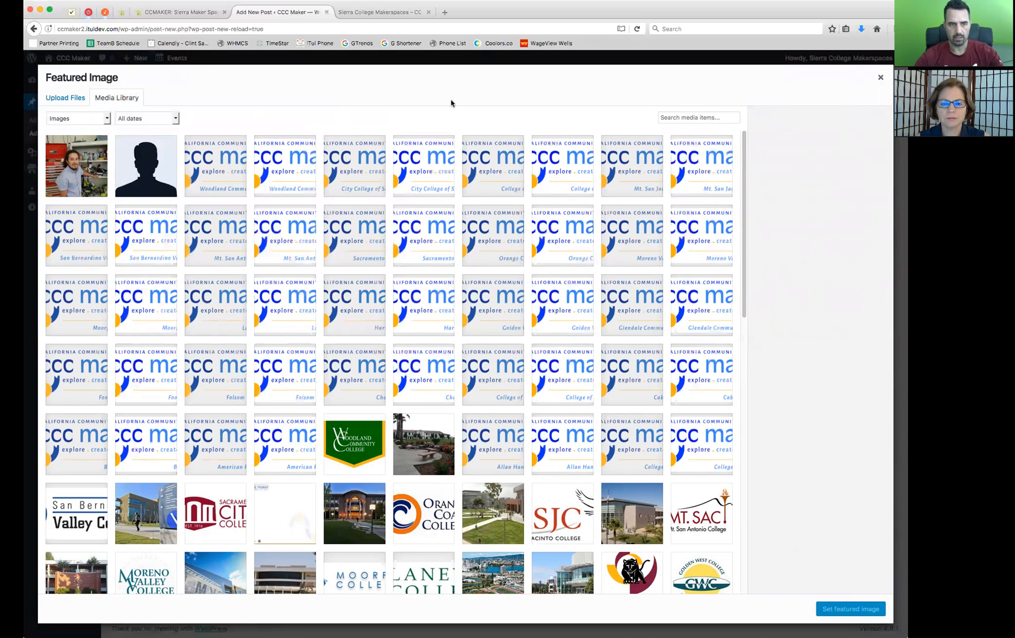
Step: Examine how images, titles and excerpts of existing posts appear on the Sierra College Makerspaces projects page, and return to the post editor
left_click(356, 16)
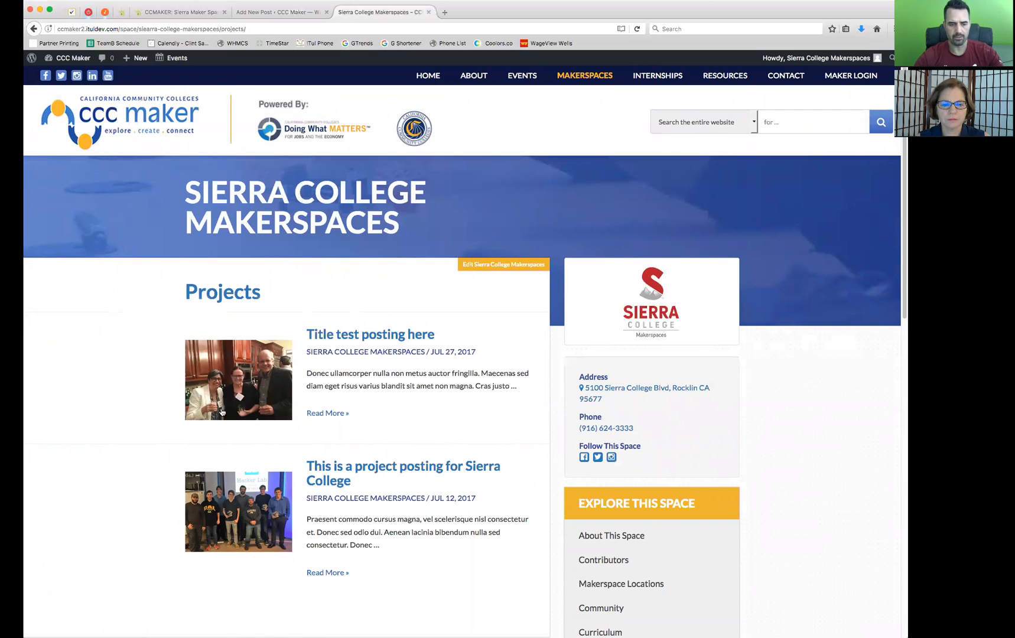
left_click_drag(441, 335, 304, 335)
left_click_drag(514, 387, 318, 376)
left_click(448, 402)
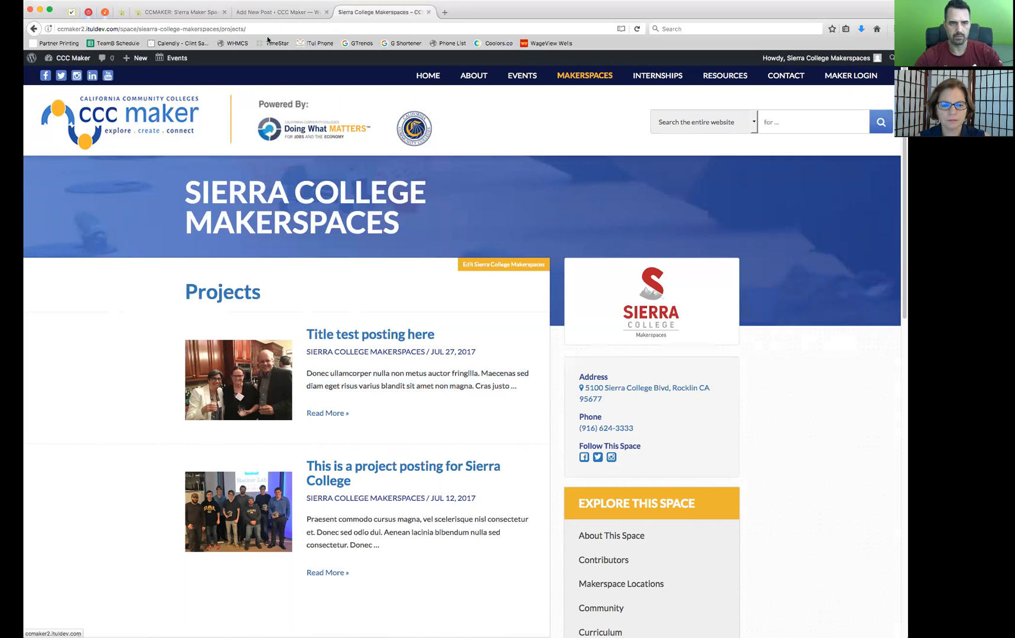
left_click(276, 11)
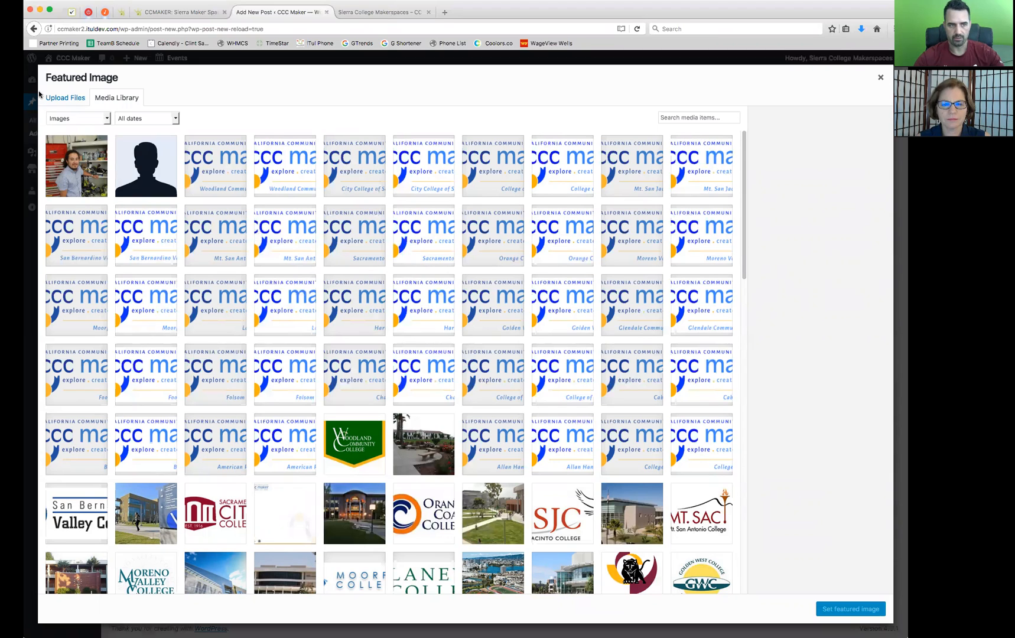
Step: Upload the Sierra College Hacker Lab photo and set it as the post's featured image
left_click(74, 99)
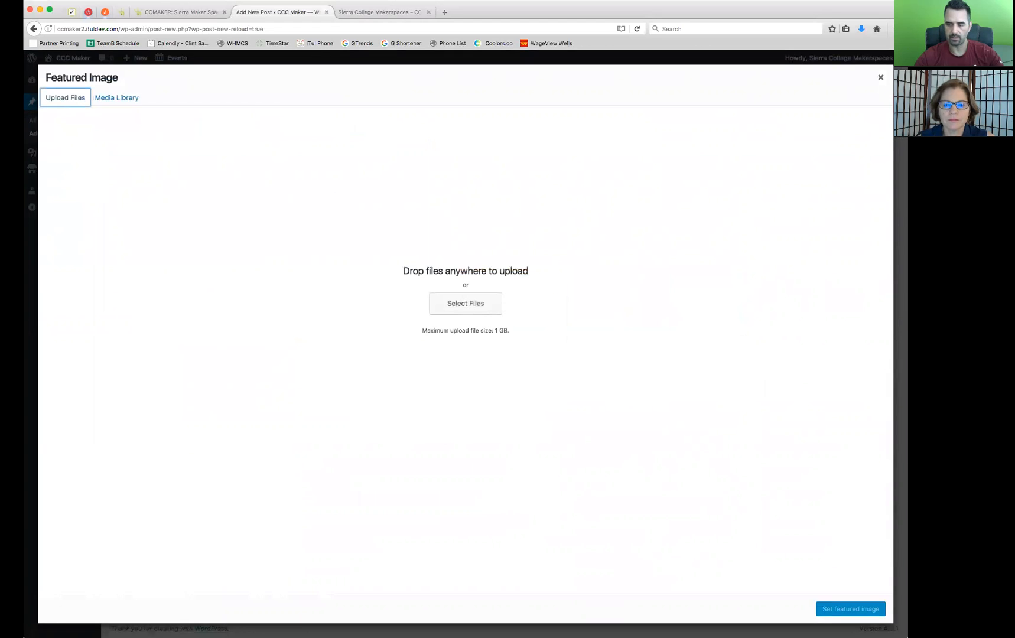
left_click_drag(630, 321, 439, 256)
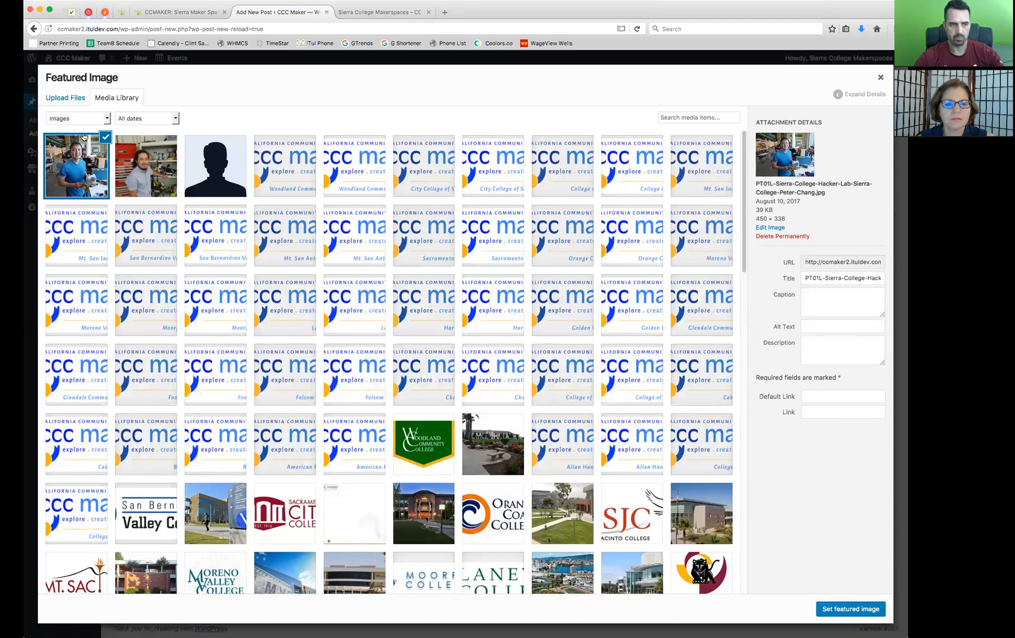
left_click(145, 154)
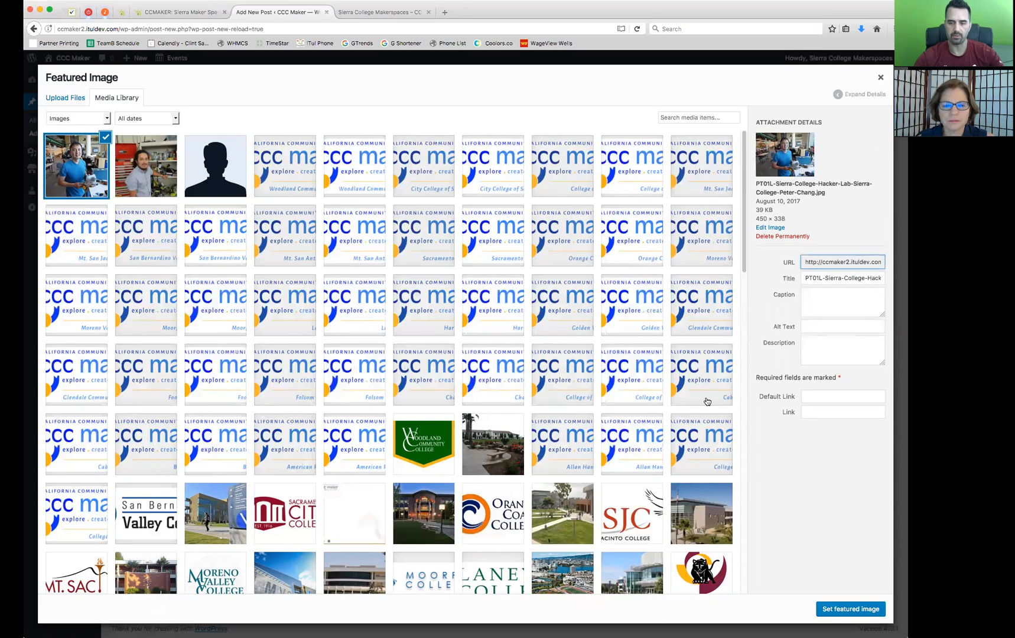
left_click(849, 611)
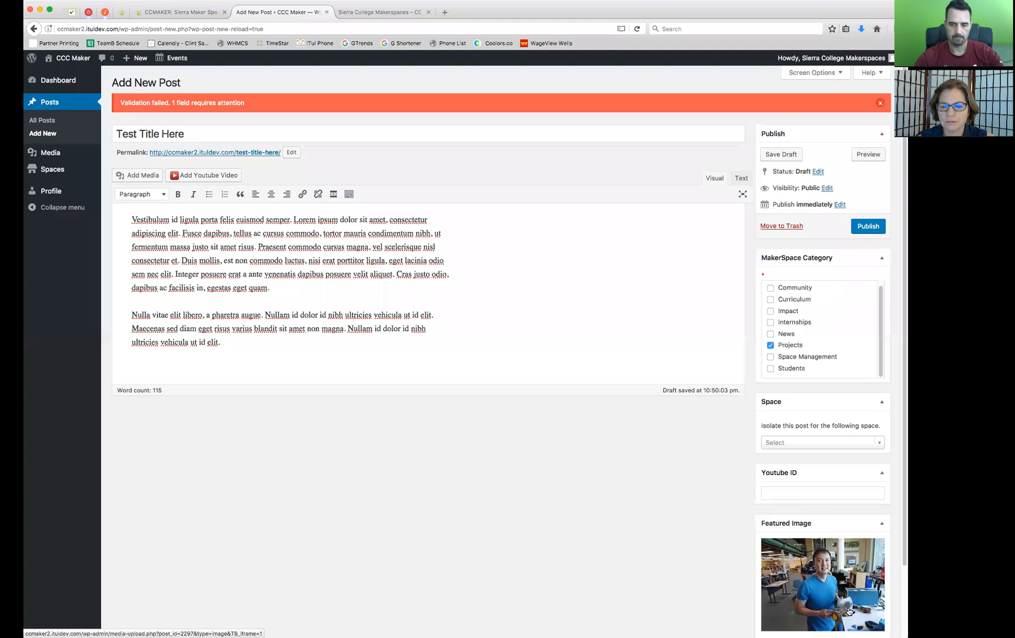
Step: Review the post's featured image, title and body text, and publish the post
scroll(712, 501, "down", 2)
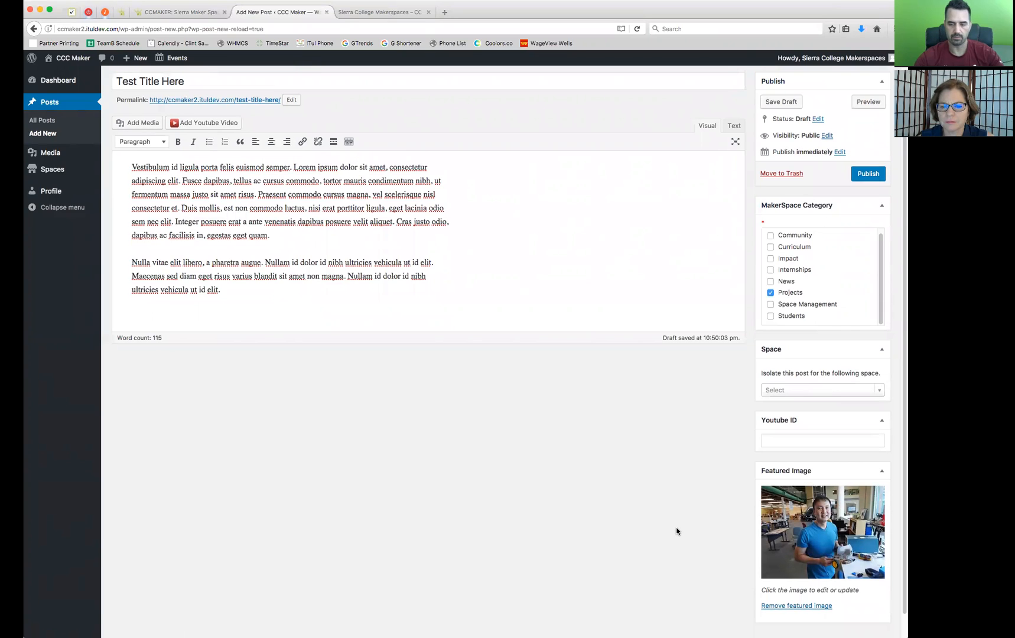
scroll(679, 511, "up", 2)
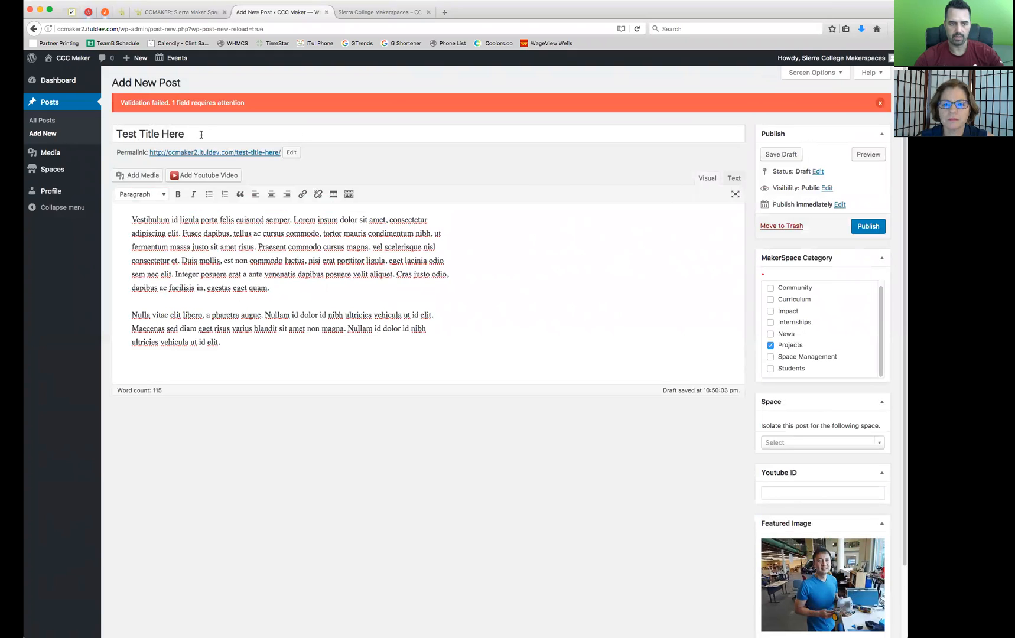
left_click_drag(203, 133, 107, 128)
left_click_drag(411, 317, 201, 223)
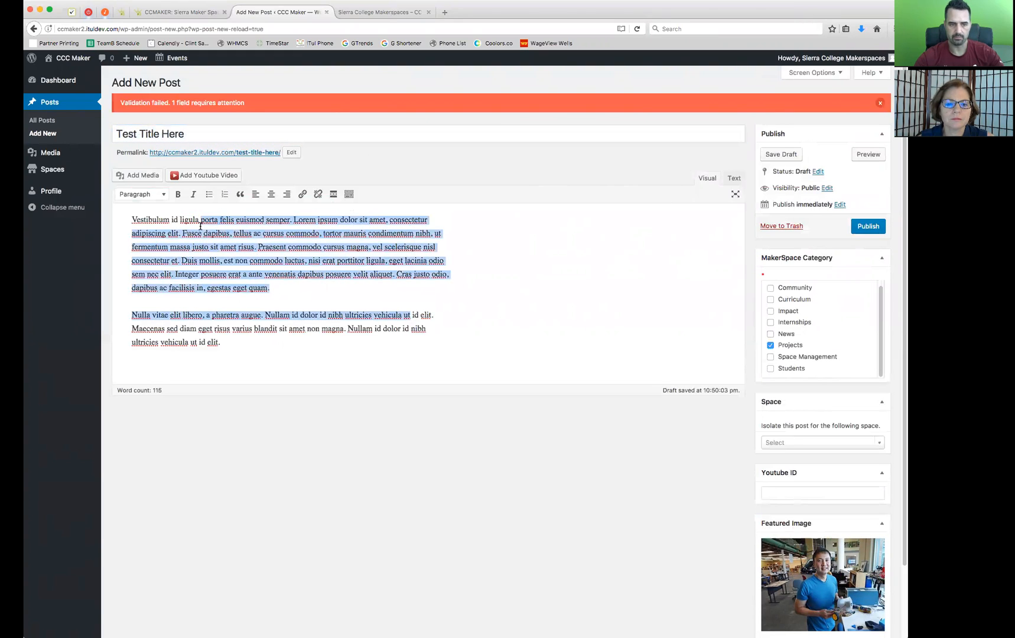
left_click(470, 276)
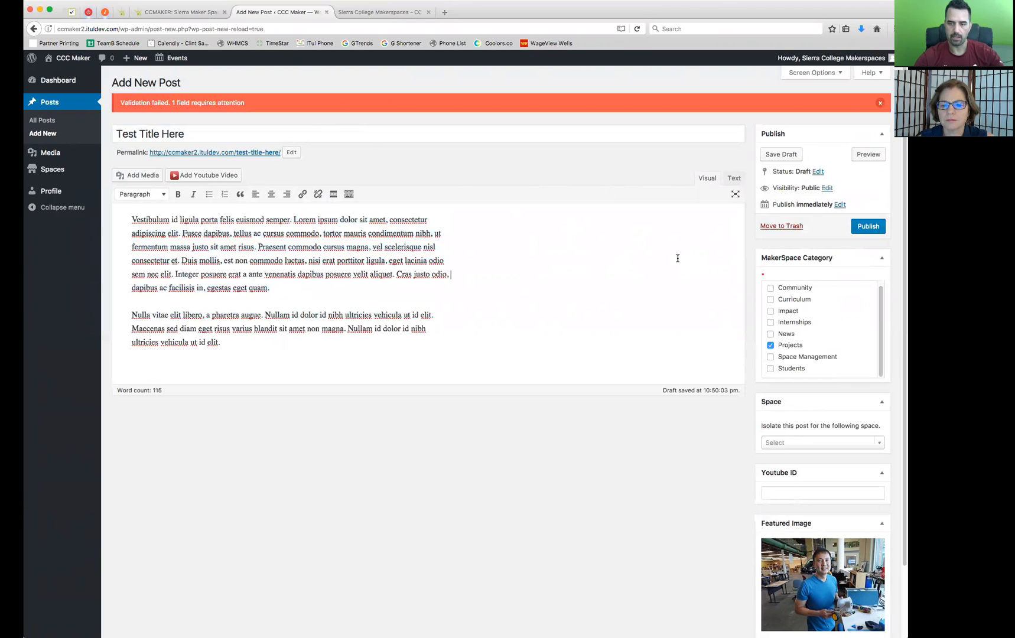
left_click(868, 227)
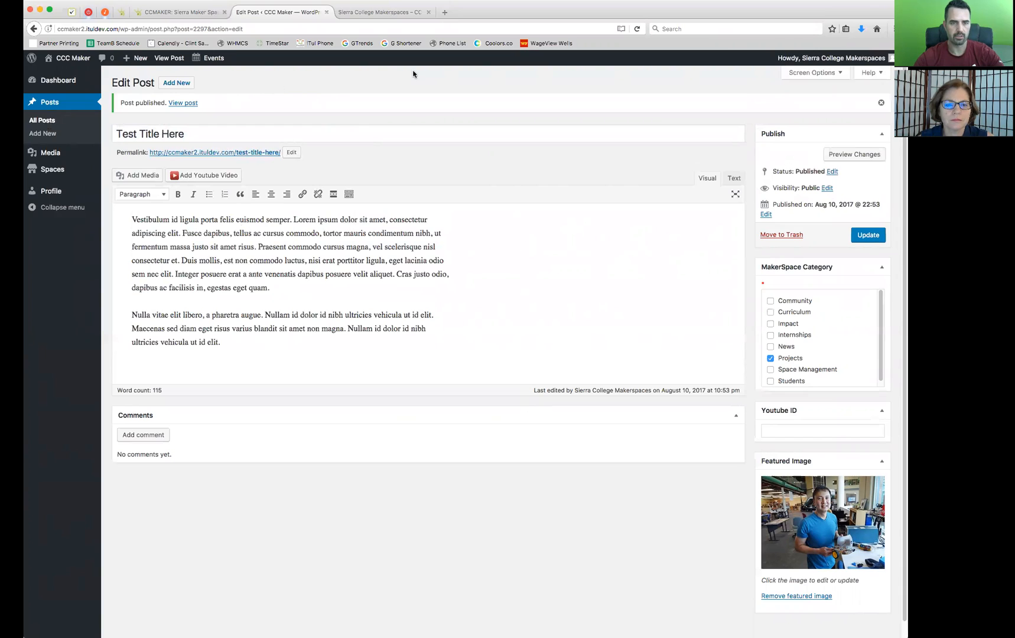
Step: Reload the Sierra College Makerspaces projects page and open the published "Test Title Here" post from it
left_click(363, 19)
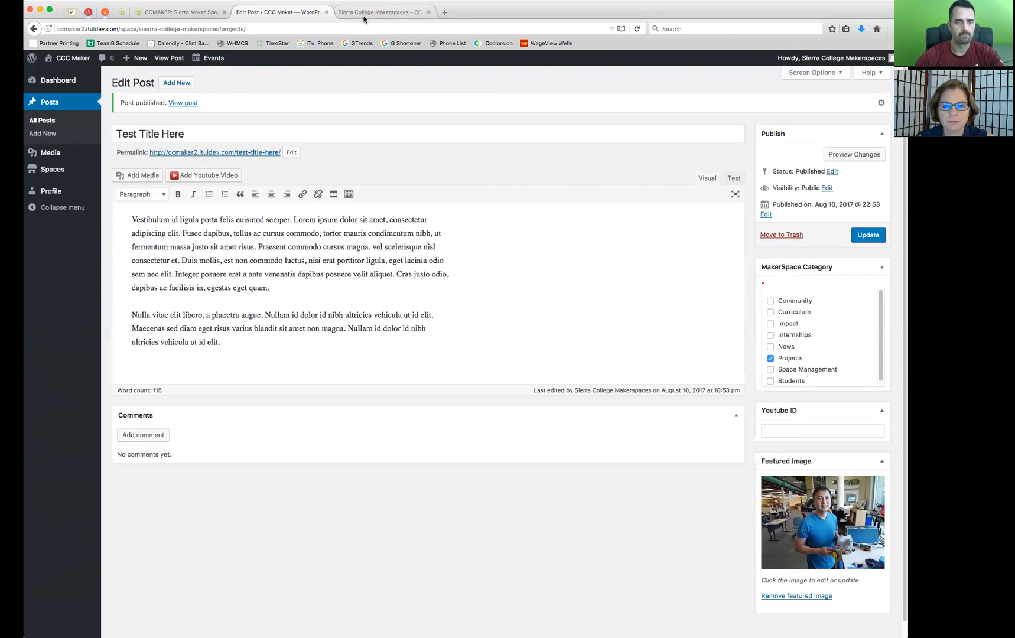
scroll(807, 360, "down", 1)
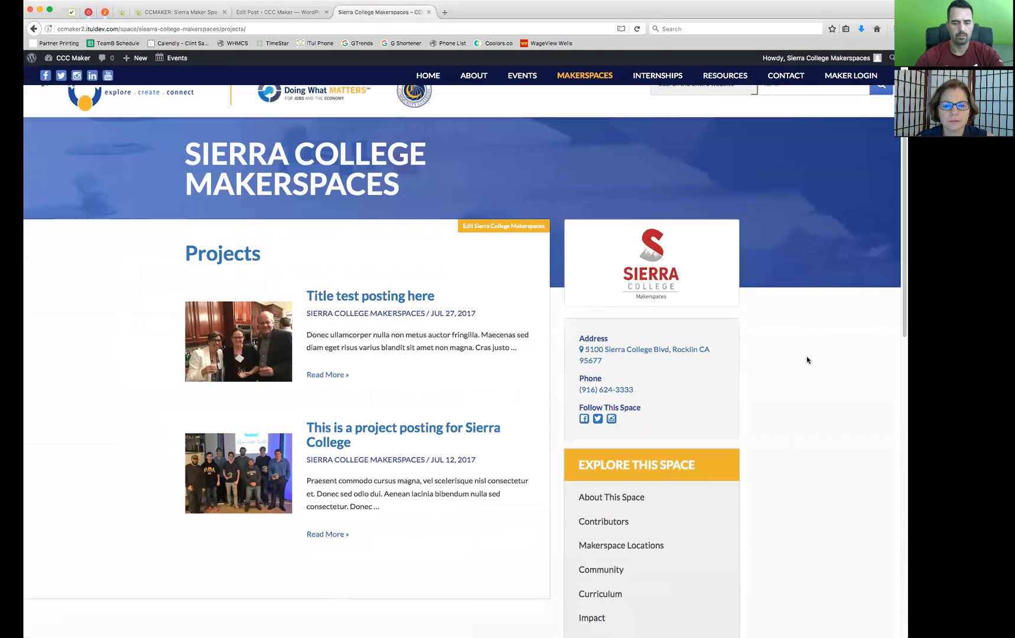
scroll(807, 360, "down", 5)
left_click(609, 484)
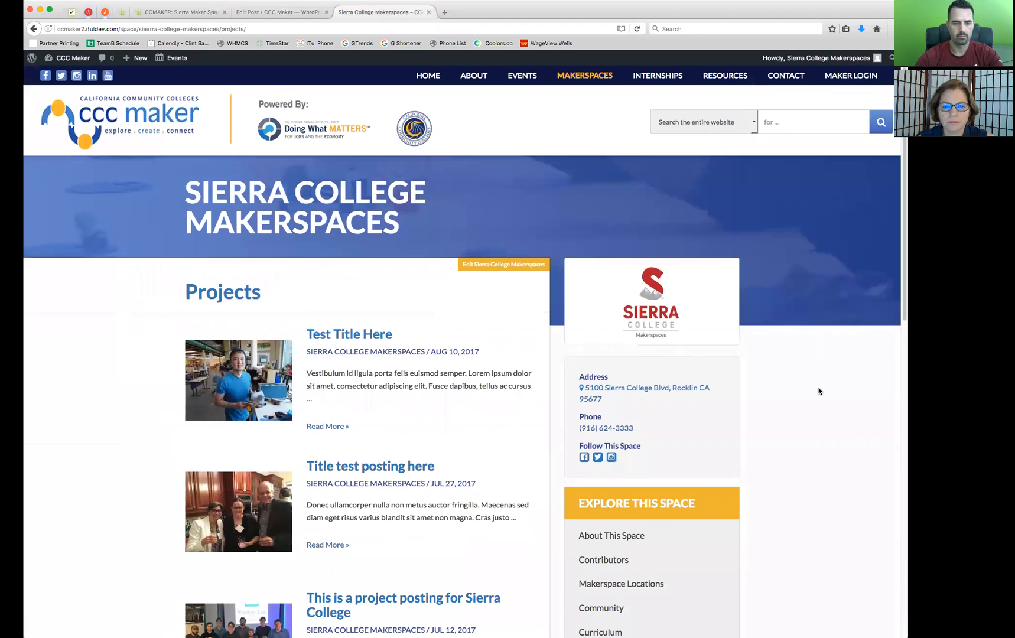
scroll(792, 384, "down", 2)
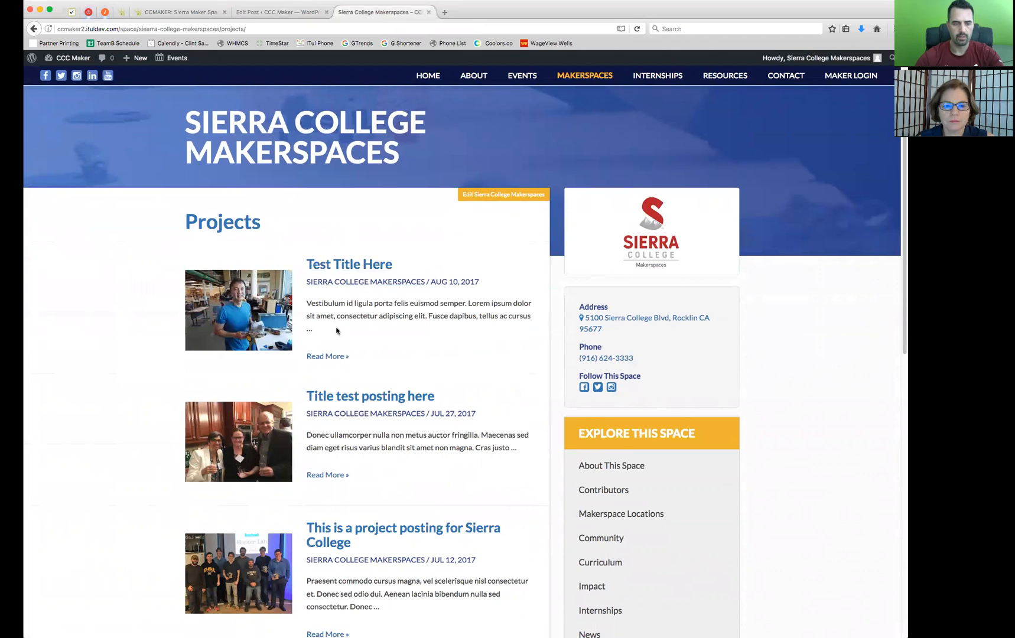
left_click(336, 269)
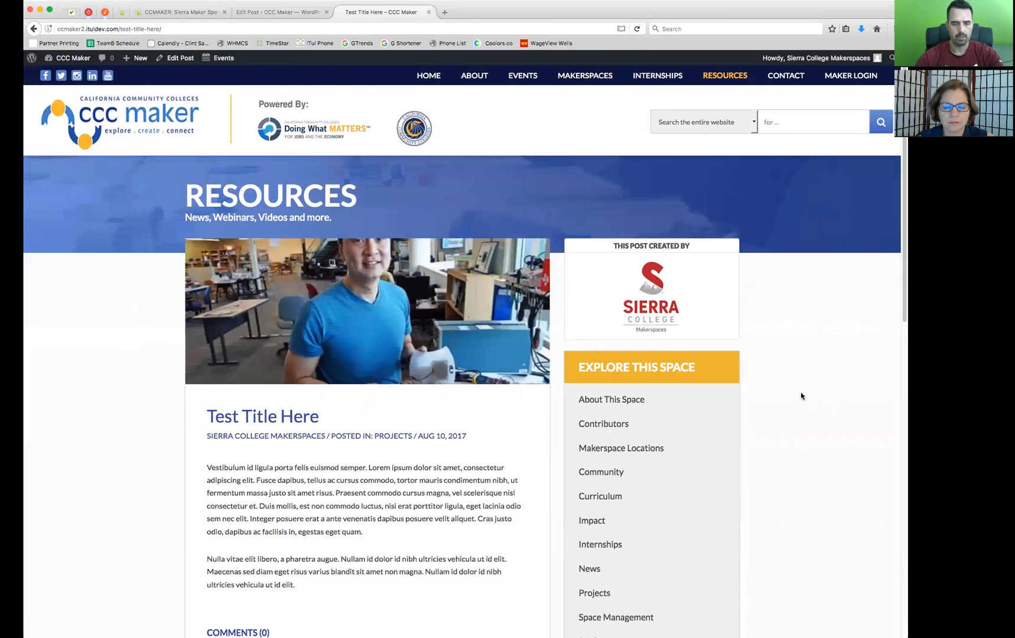
Step: Review the published post's title and body text, and post the comment "Test comment here" below it
scroll(469, 249, "down", 3)
scroll(395, 310, "down", 3)
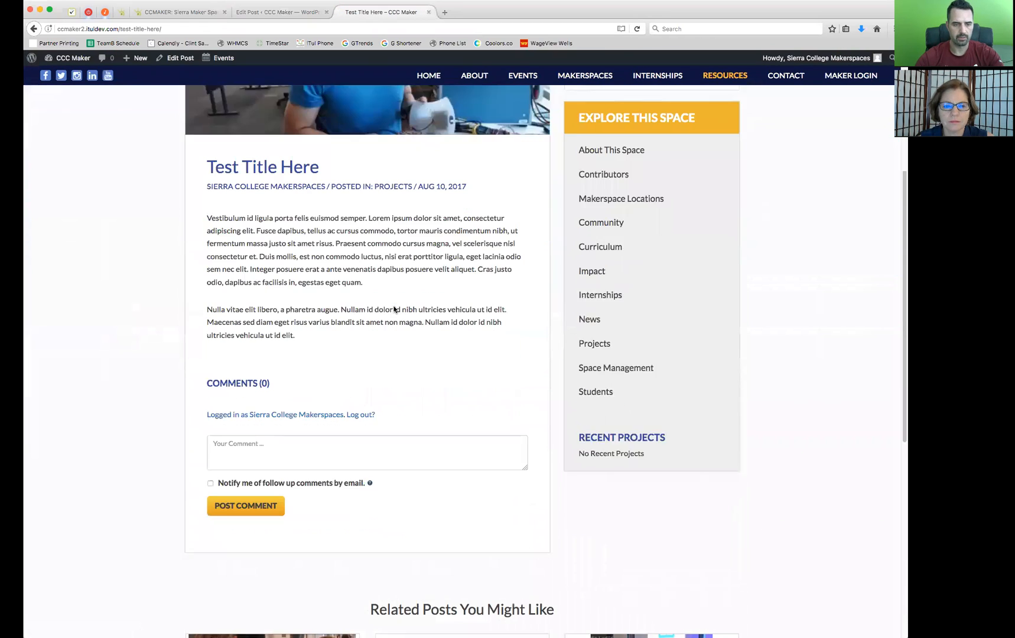
triple_click(228, 144)
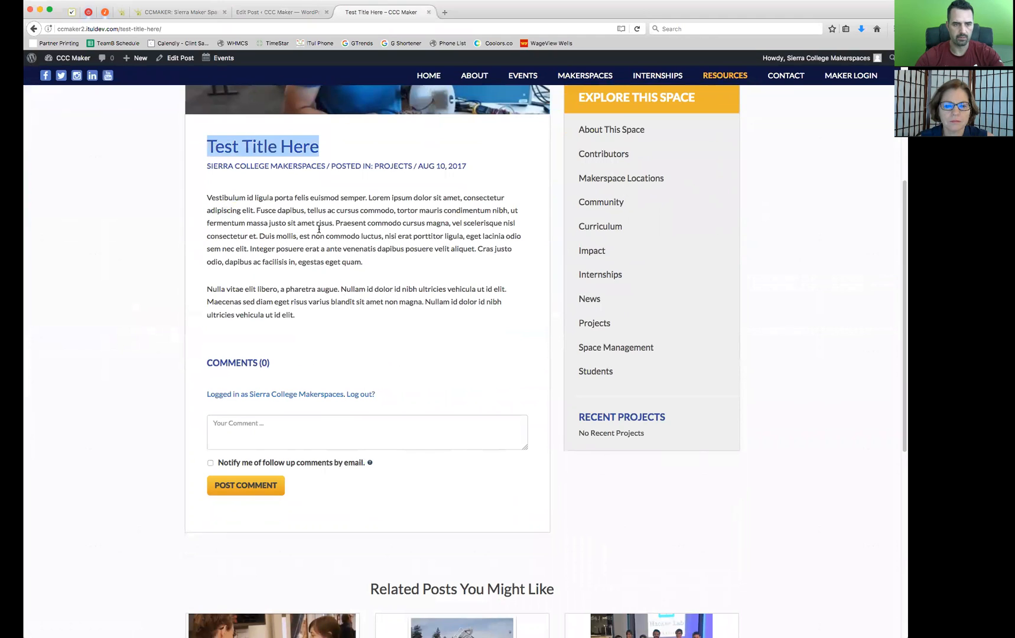
left_click_drag(228, 197, 406, 329)
left_click(396, 333)
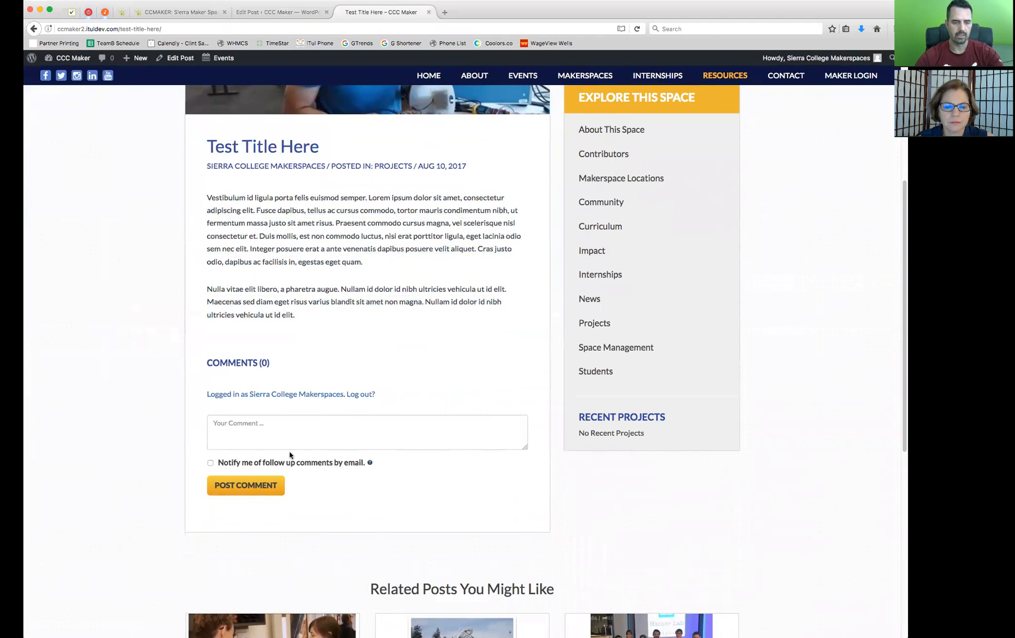
left_click(299, 440)
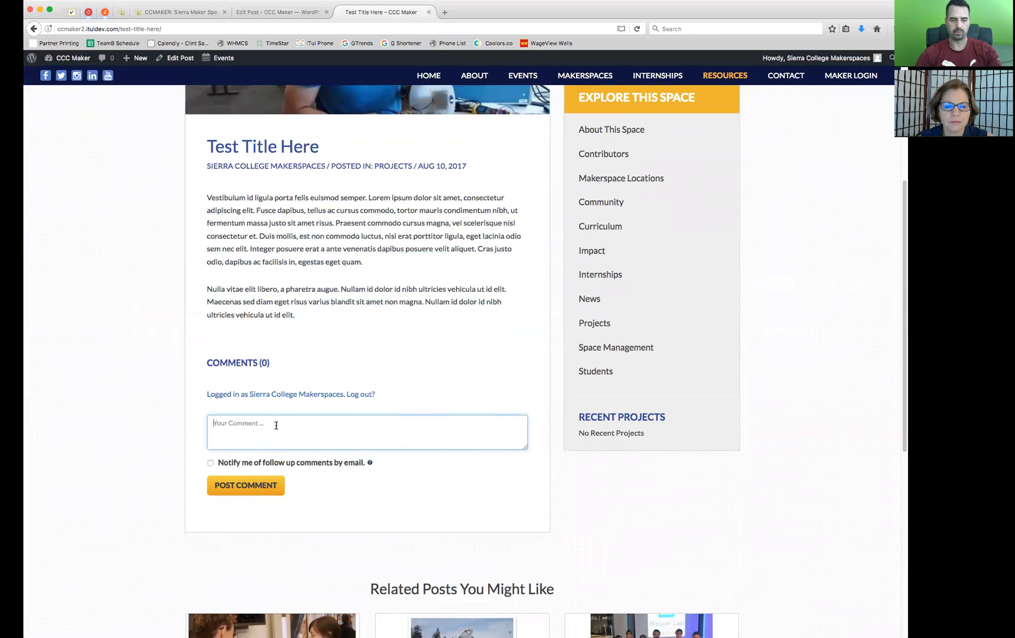
type("Test comment here")
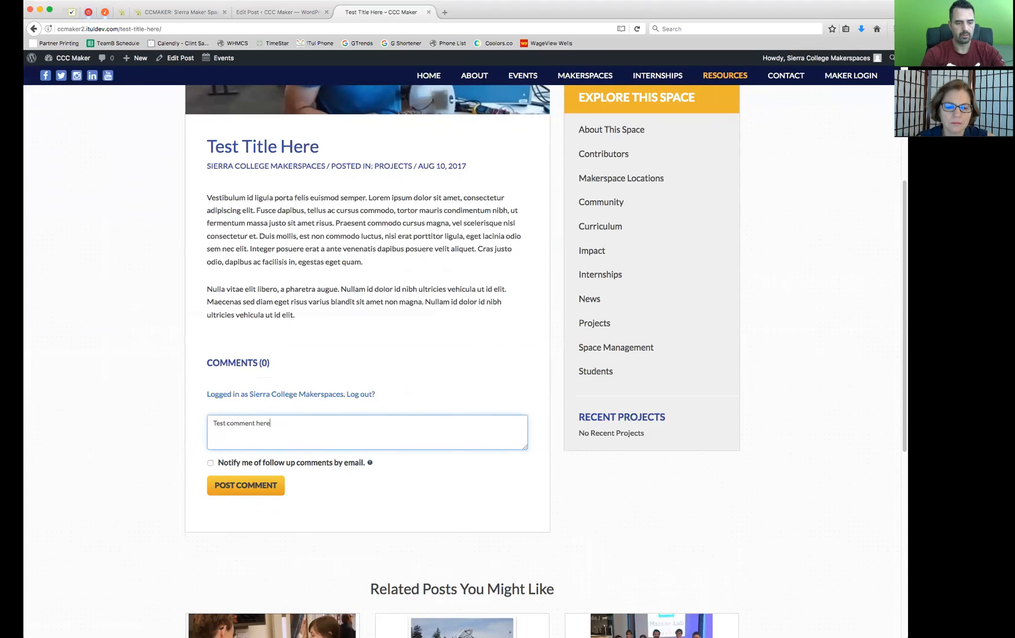
left_click(267, 485)
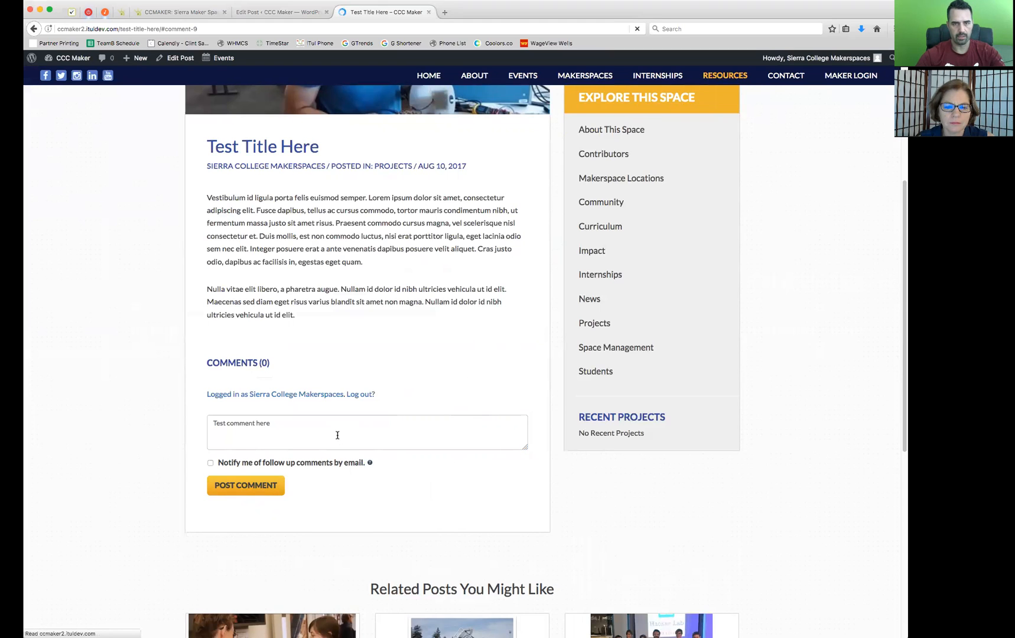
Step: Look over the post with its new comment, and post the reply "Another comment replied to here" to that comment
scroll(375, 430, "up", 10)
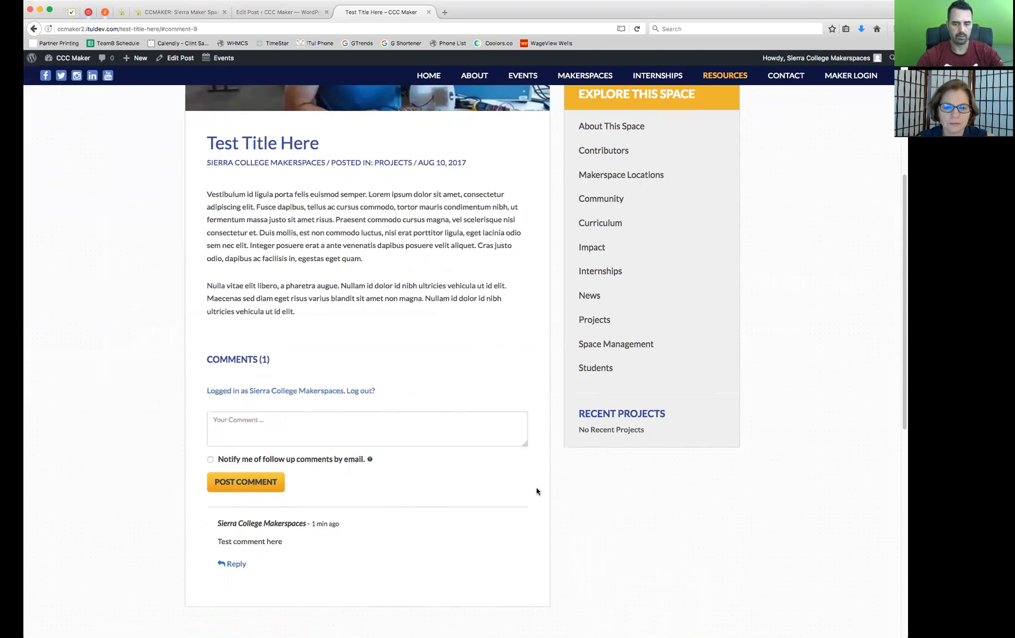
scroll(538, 489, "up", 1)
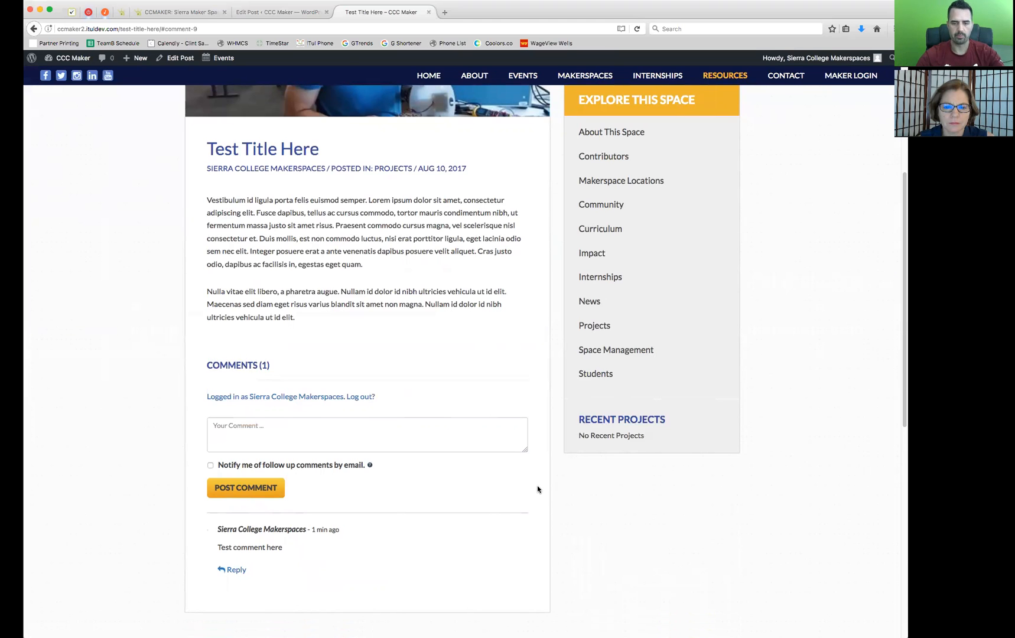
scroll(537, 490, "up", 5)
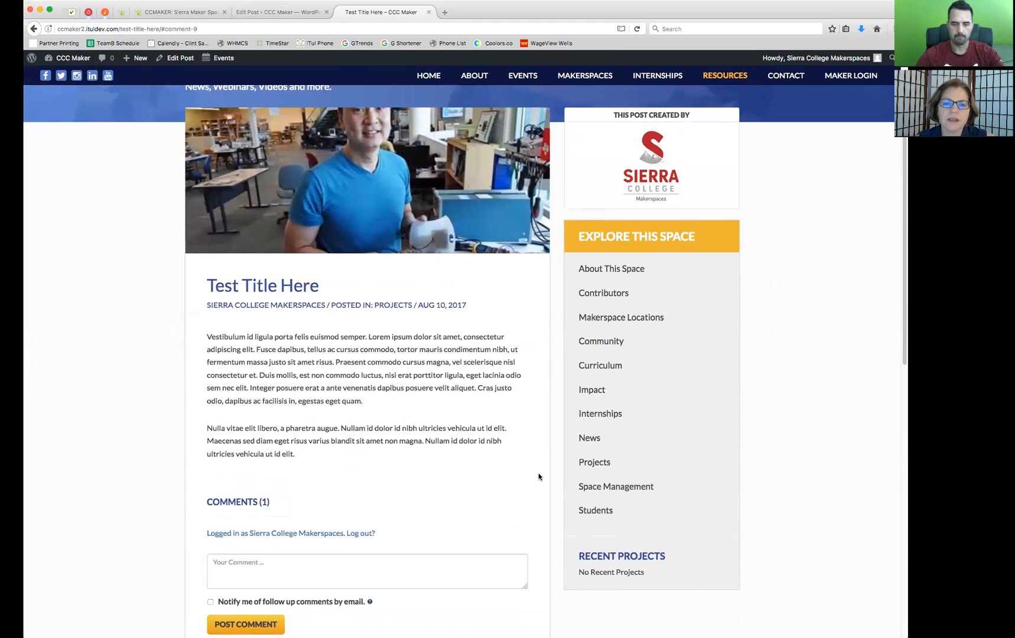
scroll(538, 476, "up", 2)
scroll(539, 477, "down", 4)
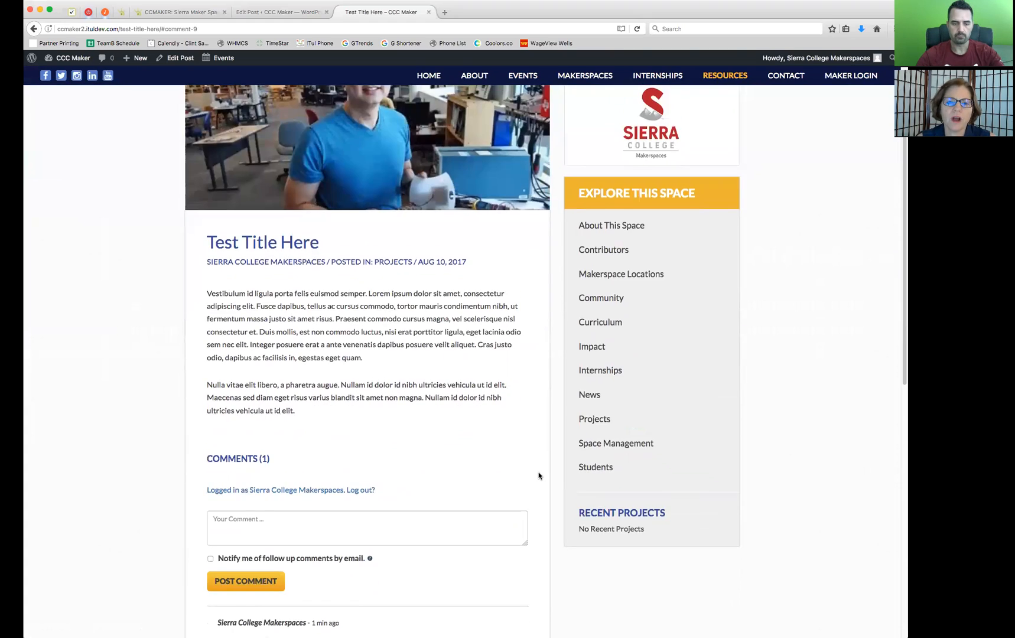
scroll(538, 476, "down", 5)
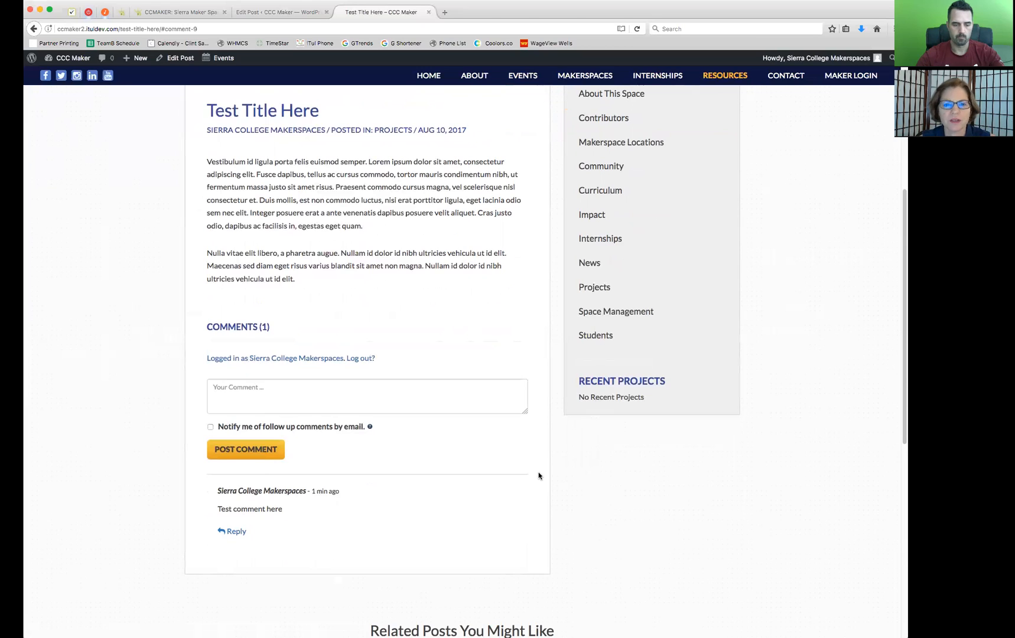
scroll(536, 448, "down", 5)
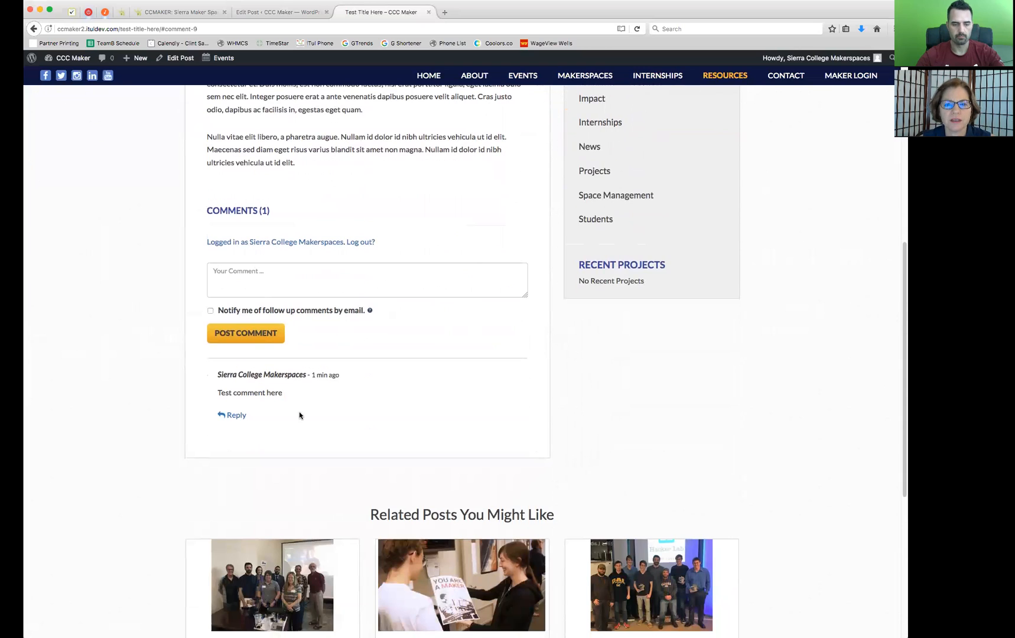
left_click(235, 416)
type("Anoth")
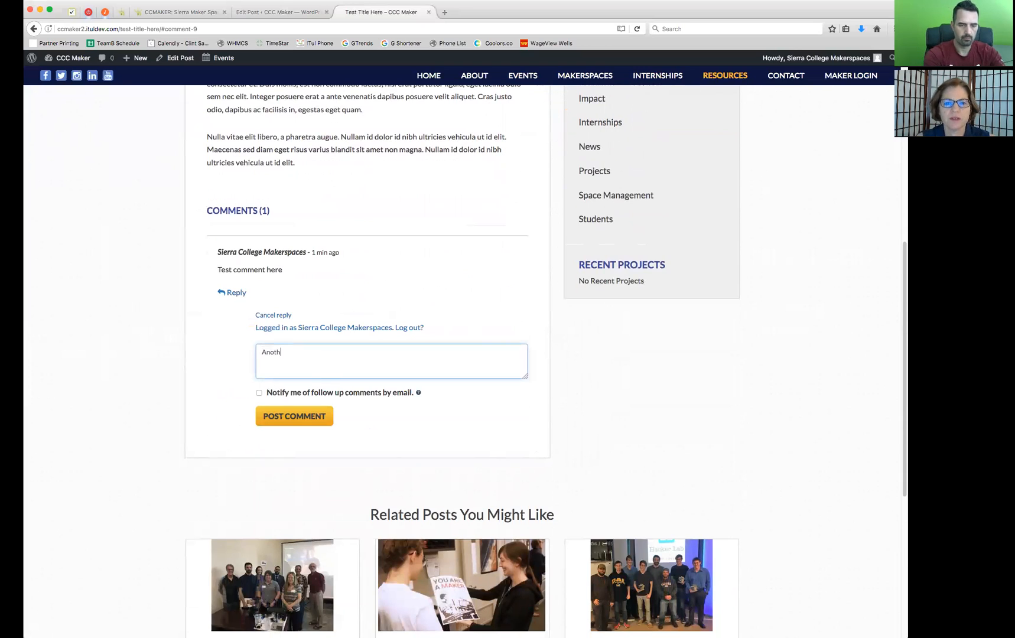
type("er comment replied to here")
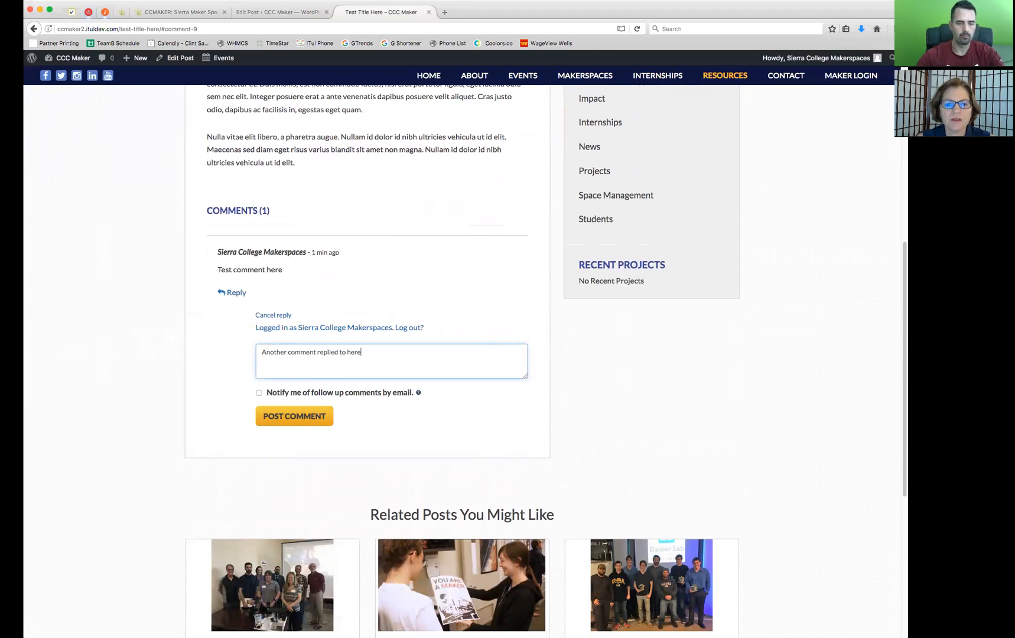
left_click(306, 422)
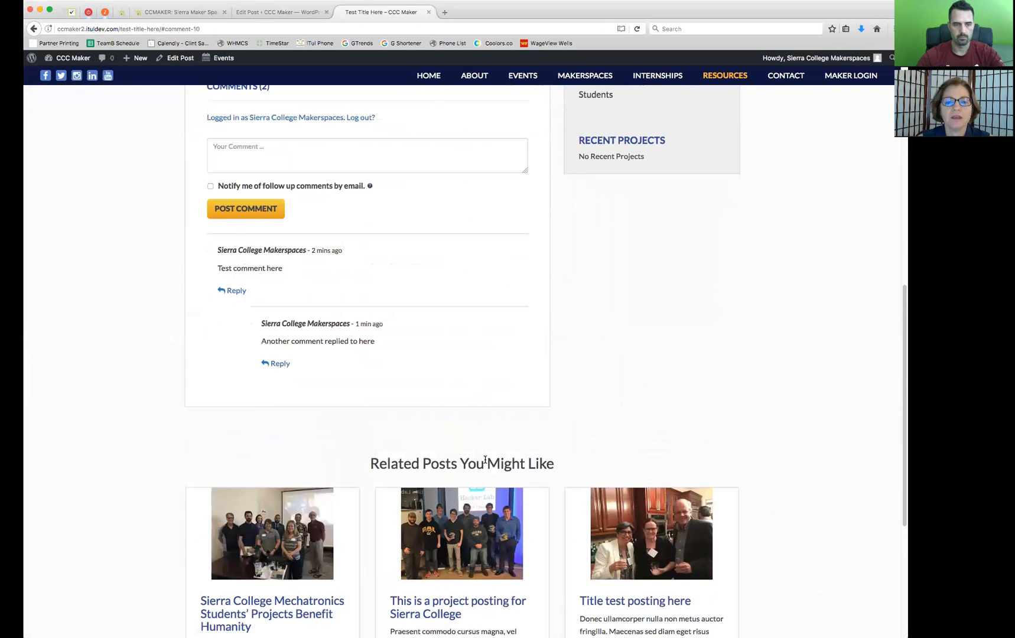
Step: Open the Projects page of the Sierra College Makerspaces space from the post, and examine its list of project posts
scroll(486, 460, "up", 3)
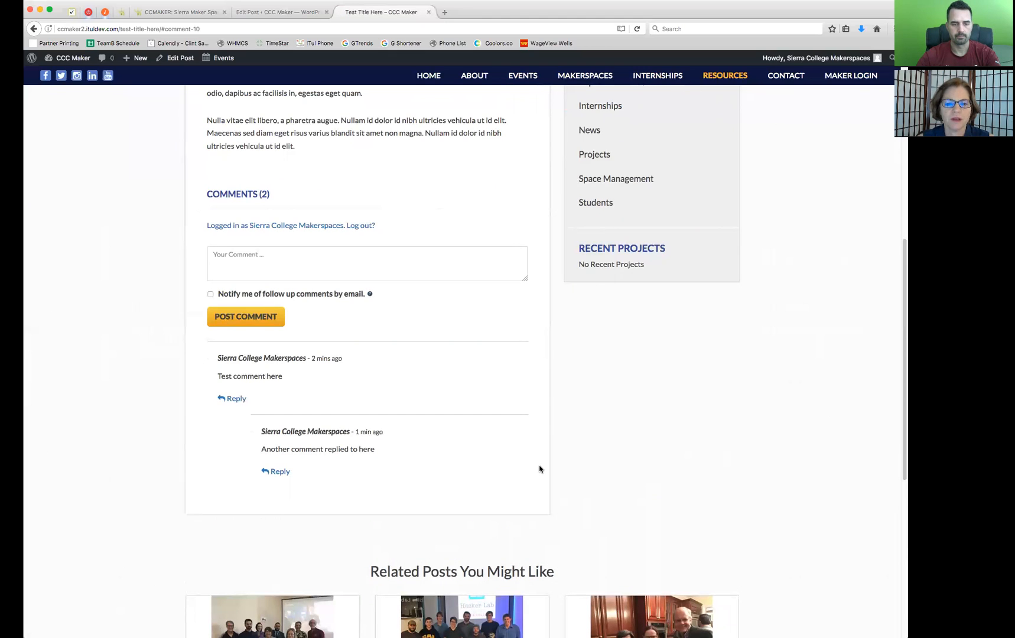
scroll(540, 469, "up", 6)
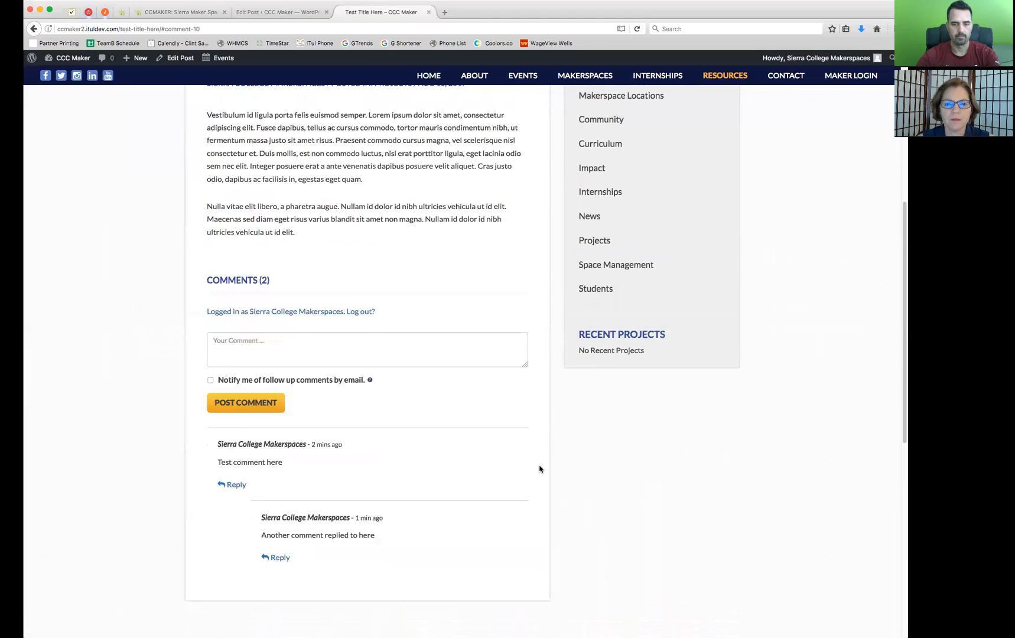
scroll(540, 468, "up", 1)
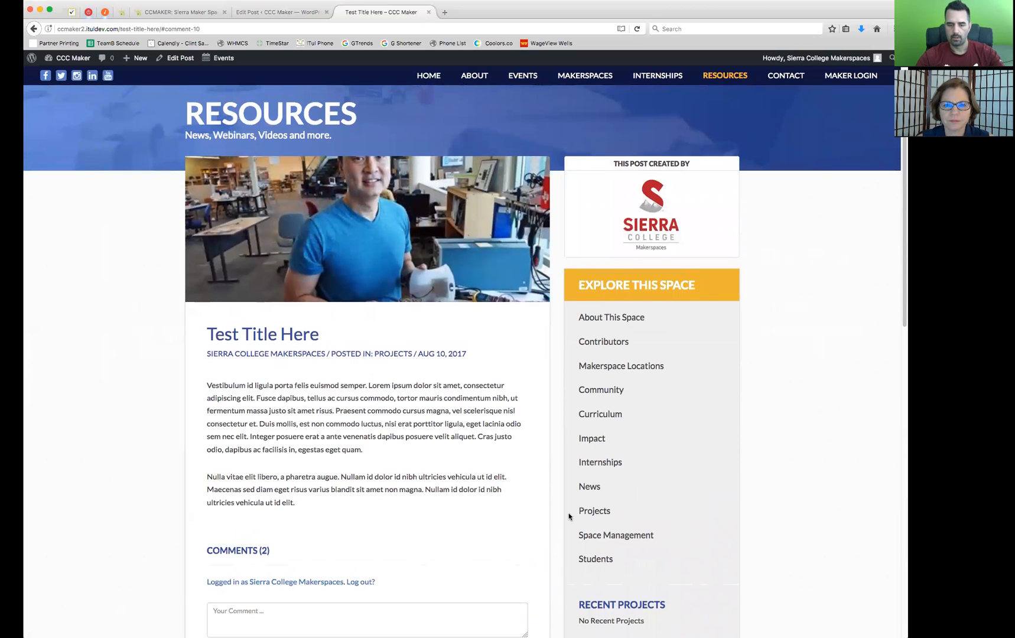
left_click(591, 512)
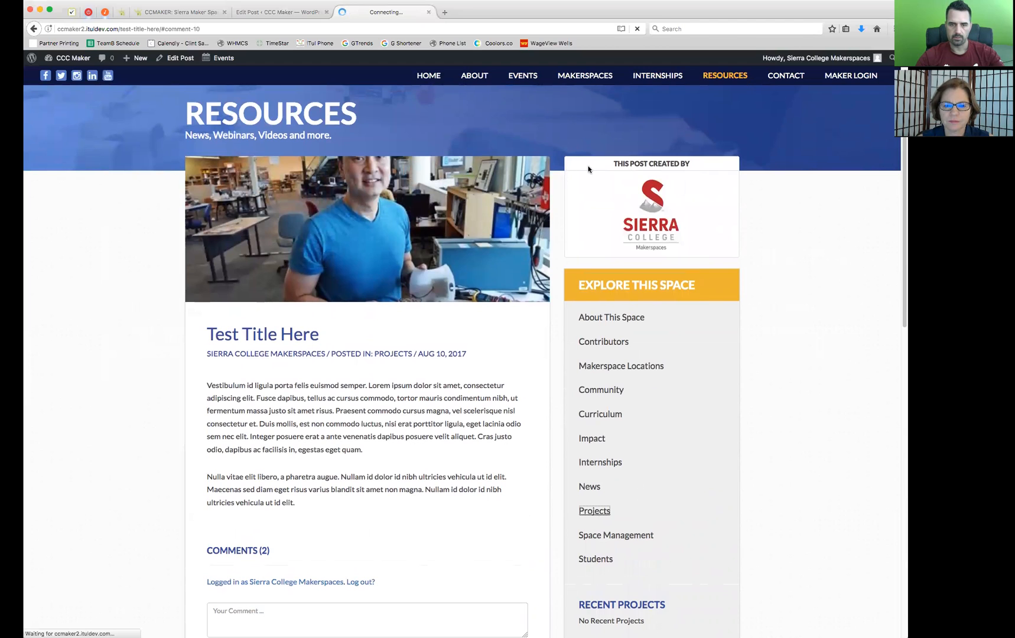
left_click_drag(610, 164, 698, 169)
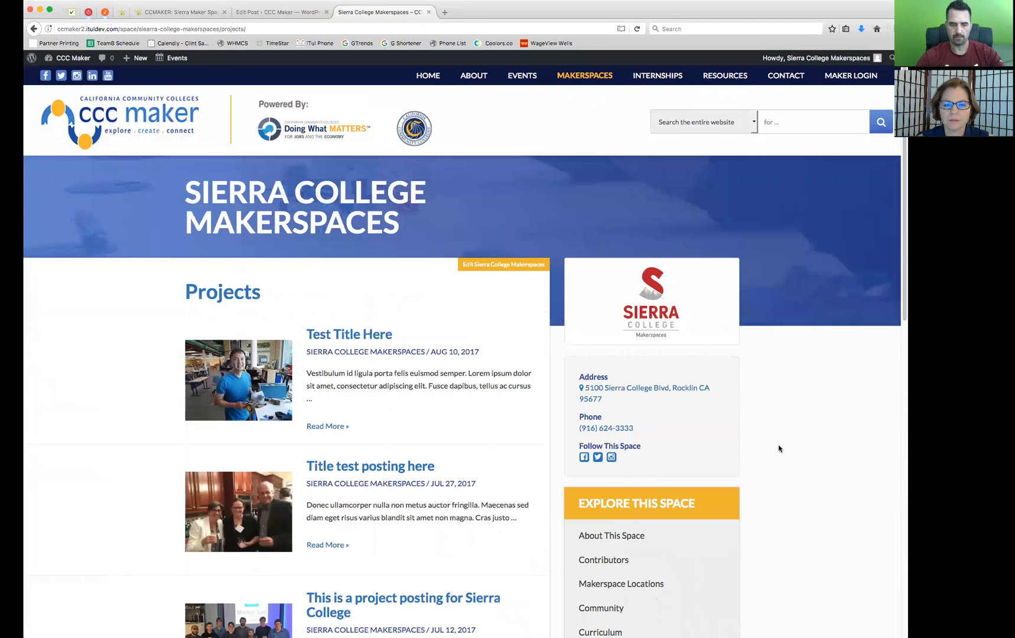
scroll(777, 448, "down", 5)
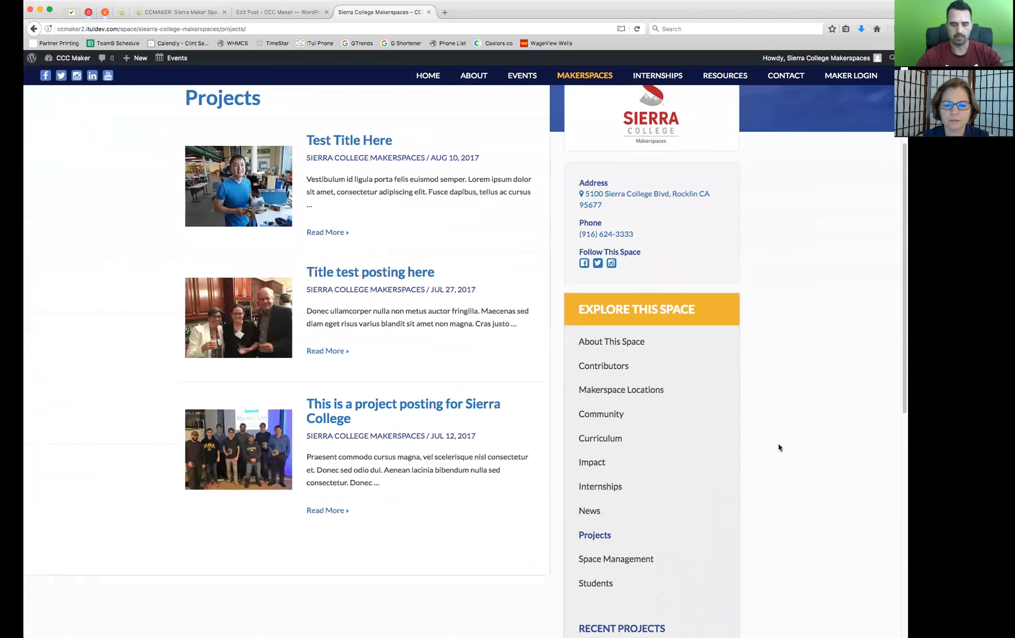
left_click_drag(299, 138, 510, 546)
left_click(509, 546)
scroll(511, 541, "up", 5)
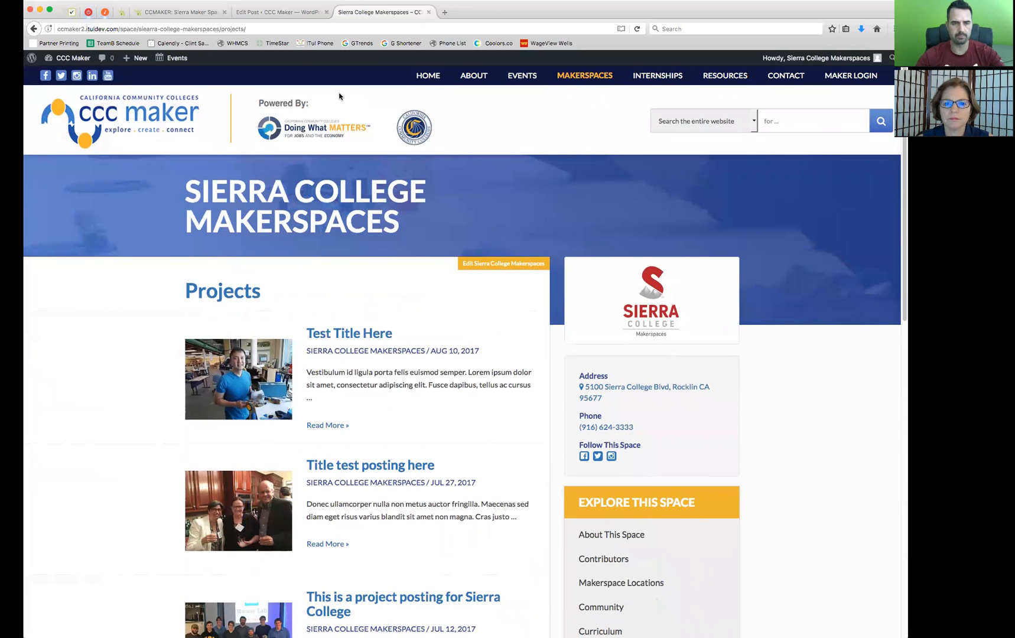
Step: Return to the WordPress admin's list of all posts and move the "Test Title Here" post to the trash
left_click(260, 13)
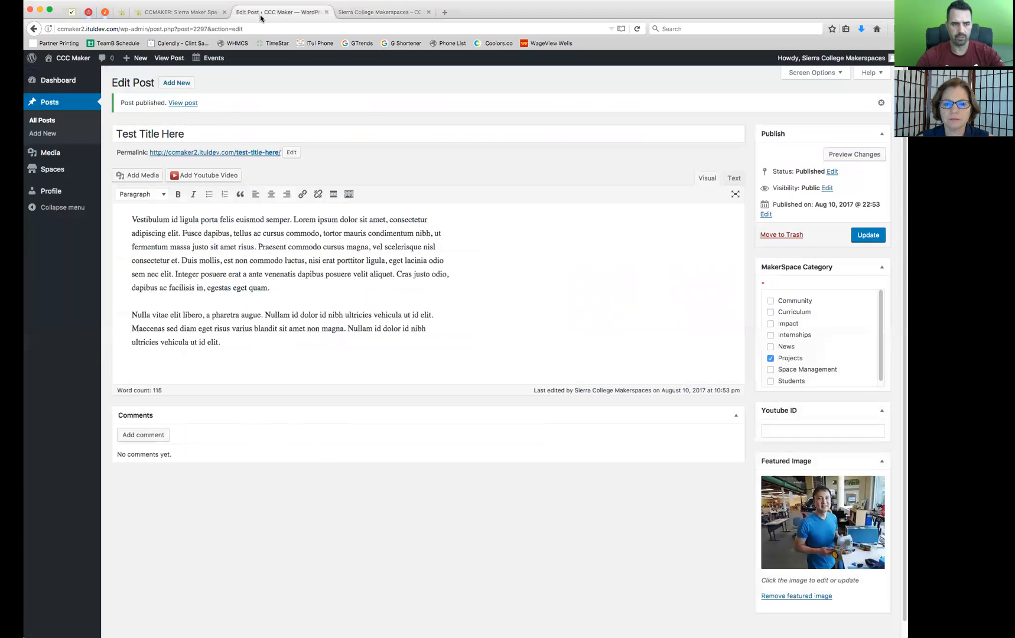
left_click(51, 121)
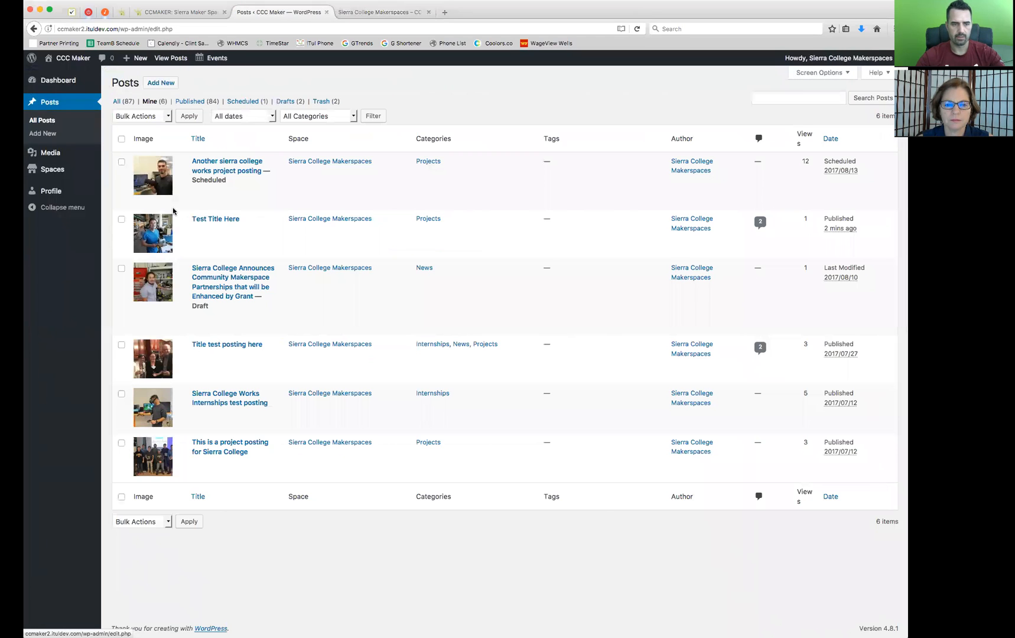
mouse_move(225, 212)
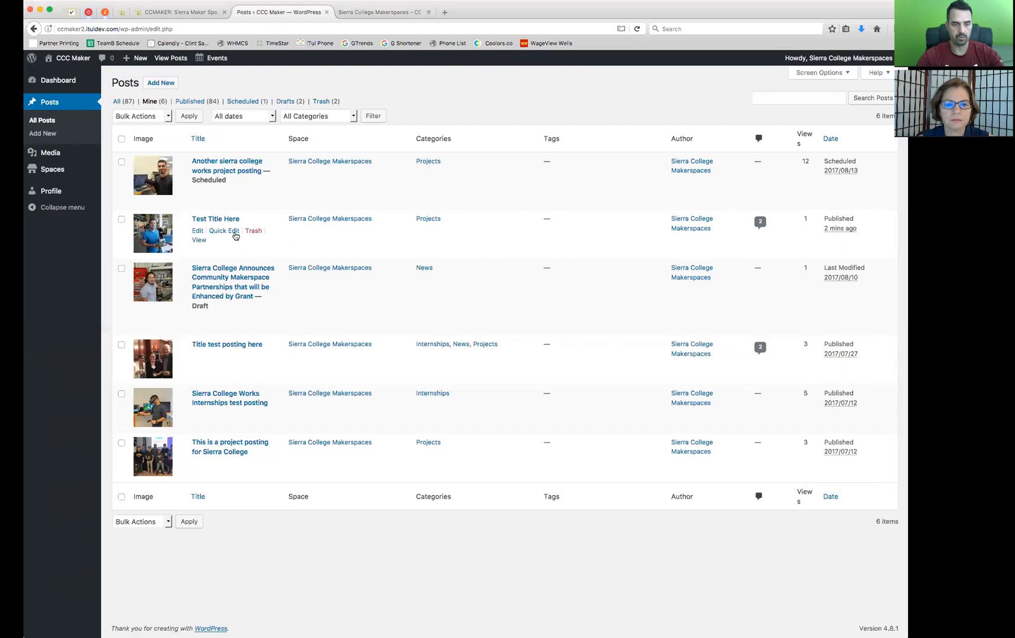
mouse_move(283, 206)
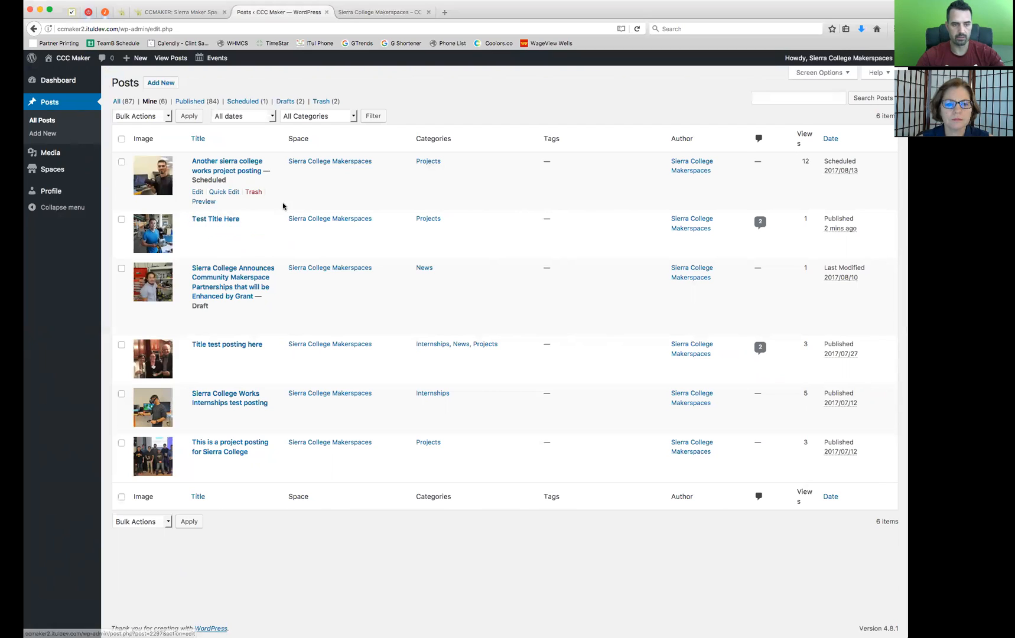
mouse_move(205, 229)
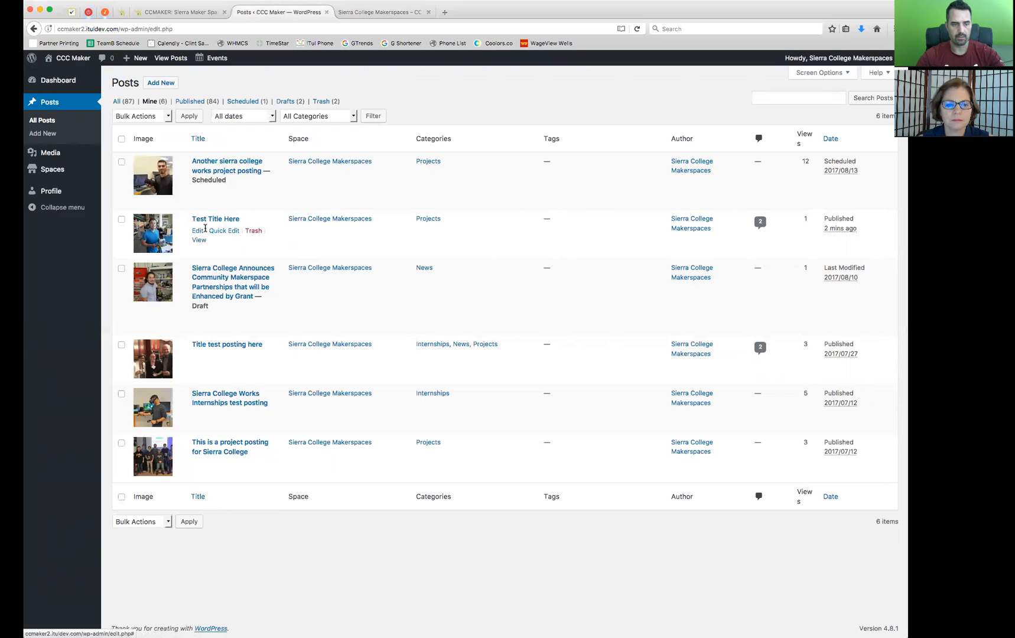
left_click(254, 231)
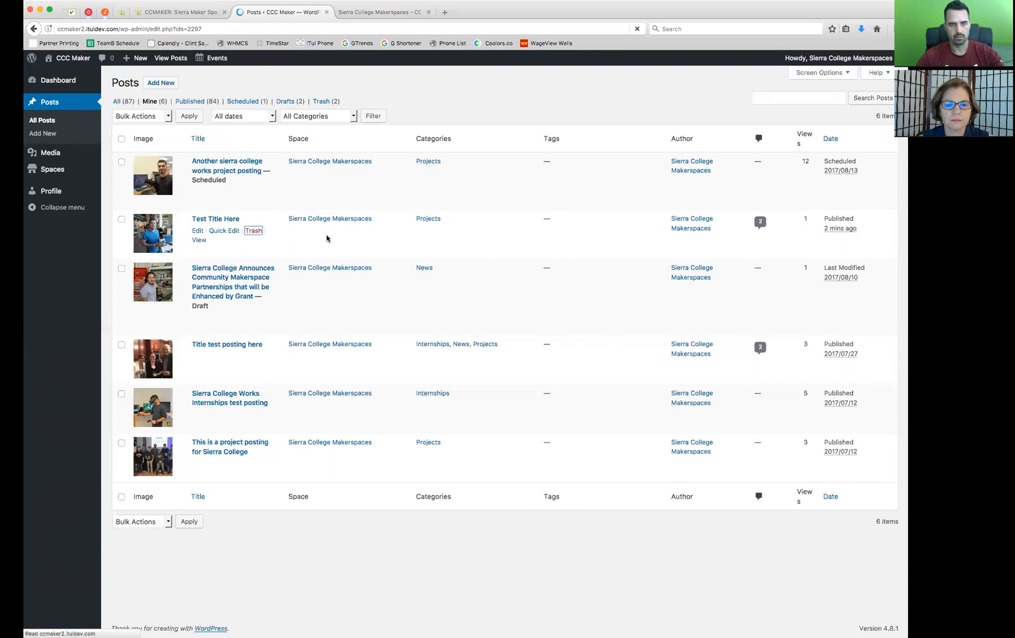
left_click_drag(347, 131, 313, 130)
left_click(384, 128)
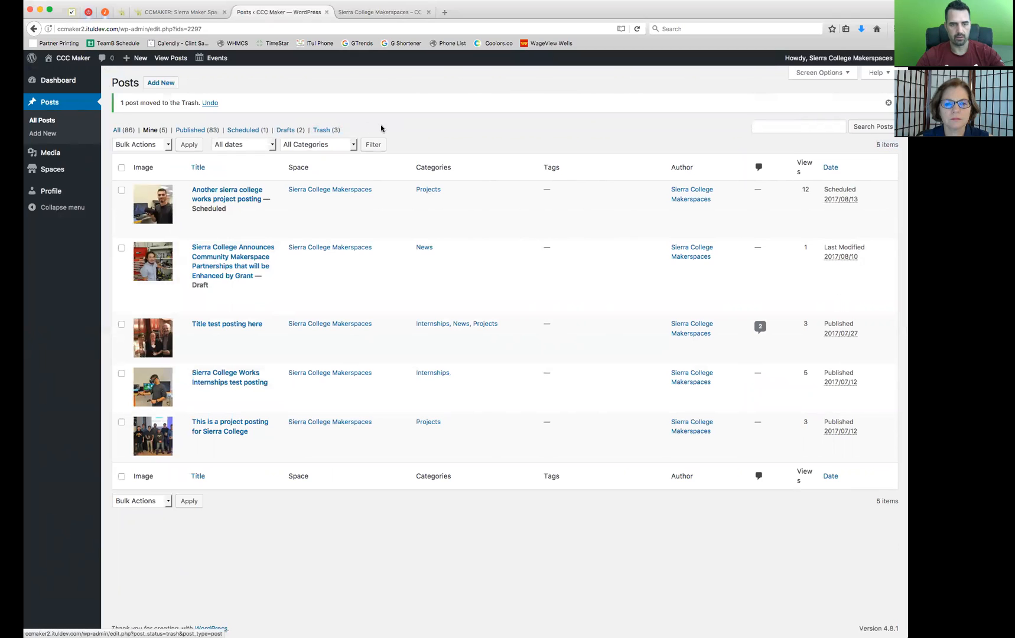
Step: Check the trashed posts and the options offered for "Test Title Here", and return to the list of all posts
left_click(329, 131)
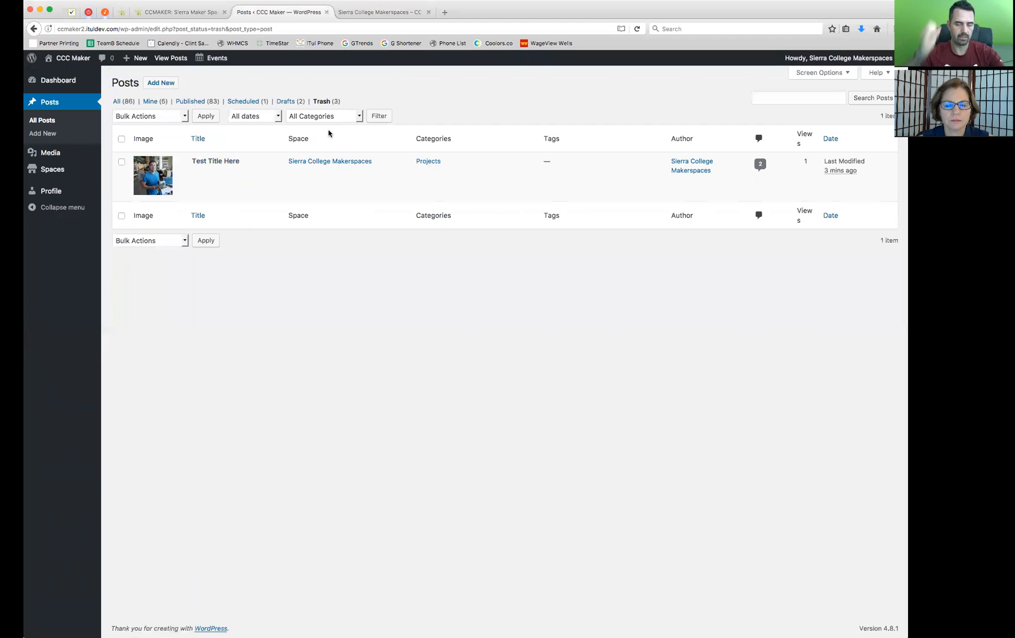
mouse_move(204, 173)
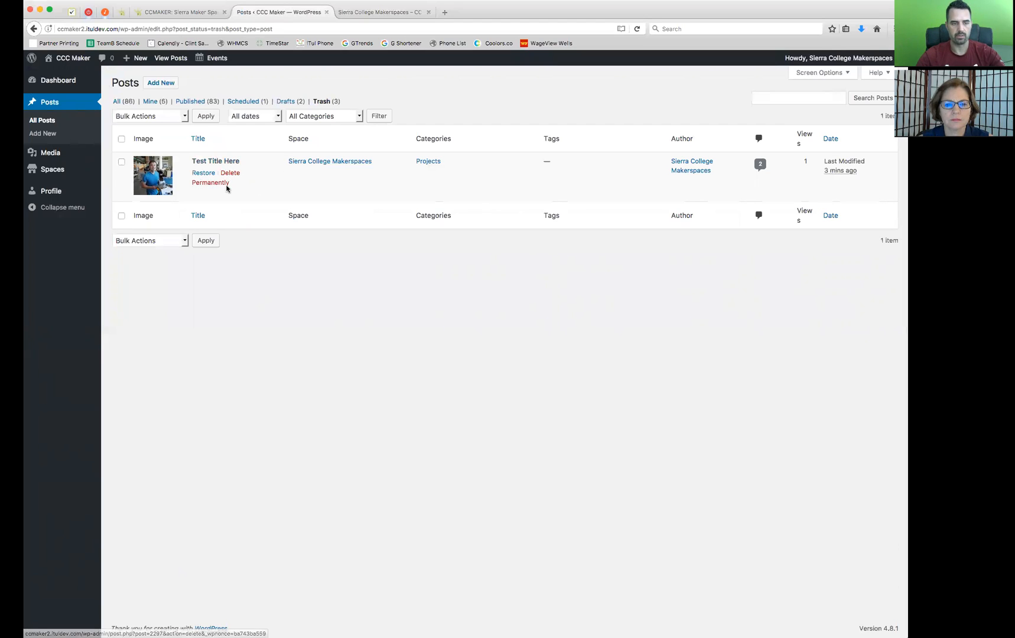
left_click(123, 103)
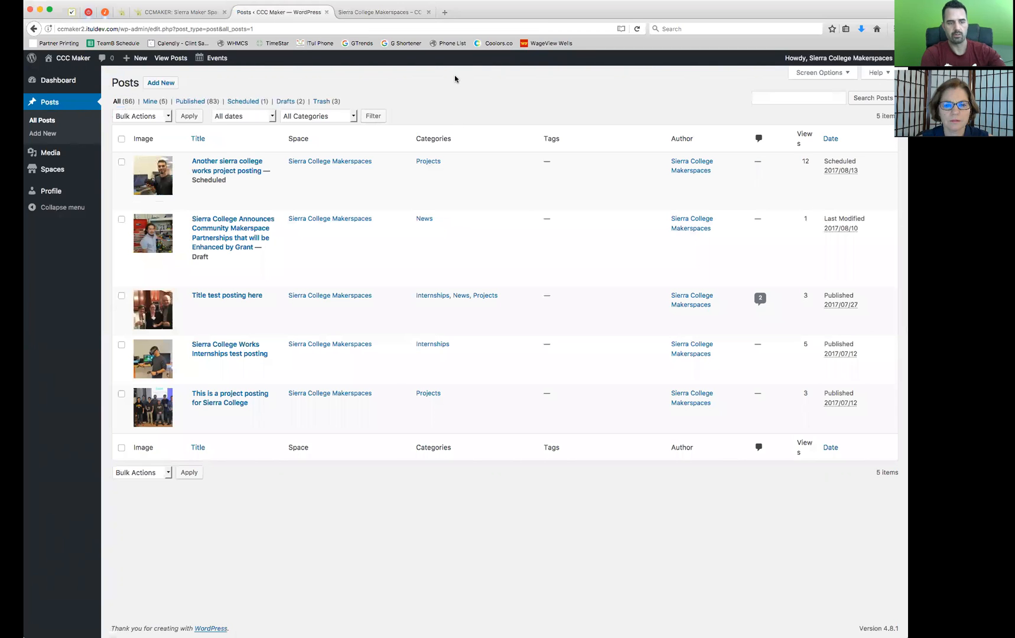
Step: Open the scheduled post "Another sierra college works project posting" in the editor and preview it
mouse_move(261, 187)
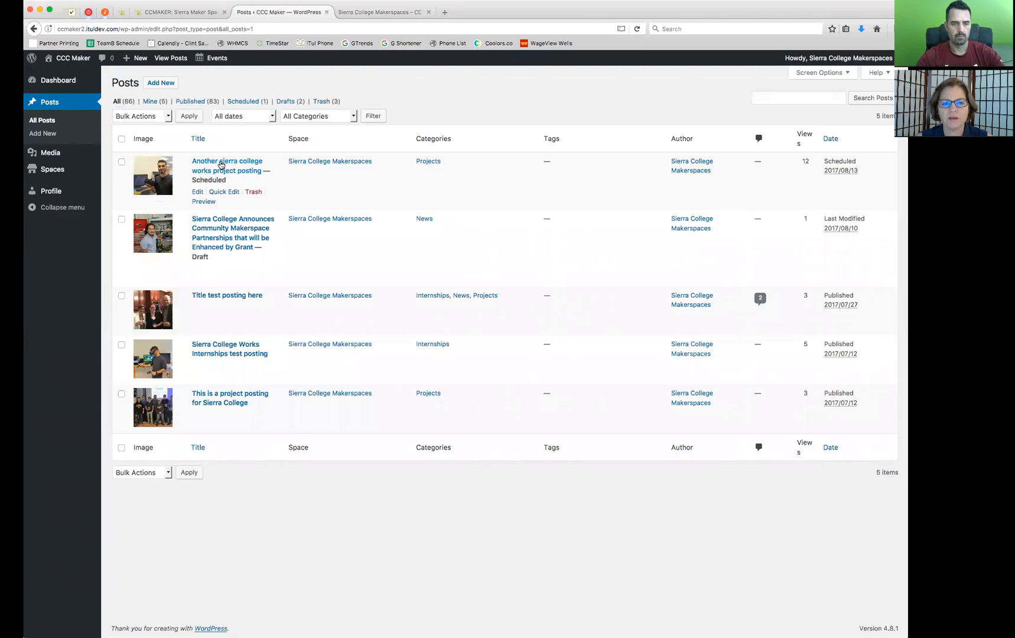
left_click(198, 193)
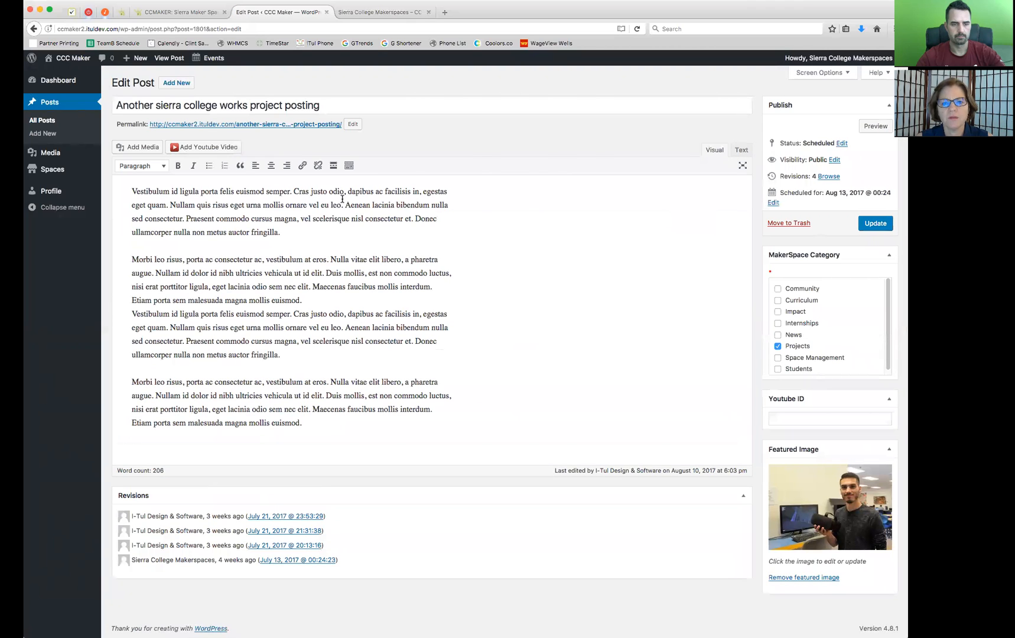
left_click(875, 127)
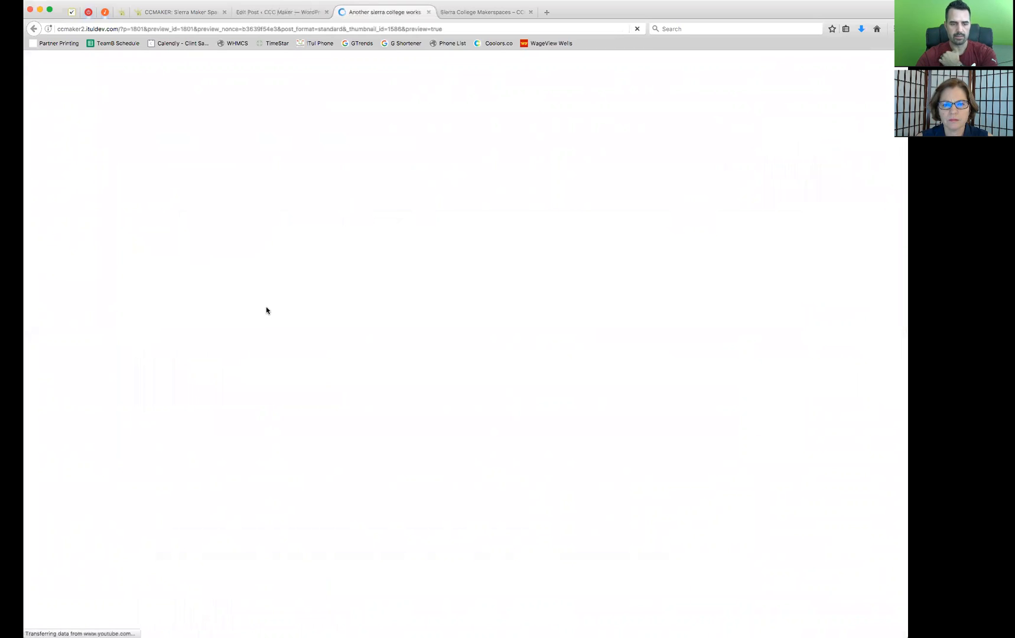
Step: Review the full preview of "Another sierra college works project posting", including its comments area, and close the preview
scroll(142, 347, "down", 5)
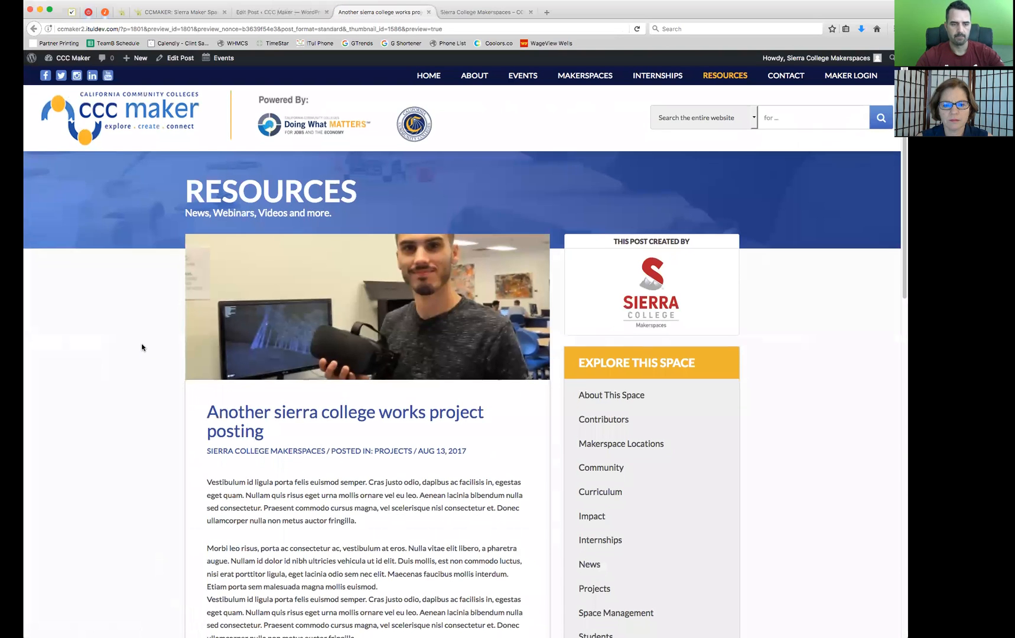
scroll(142, 346, "down", 3)
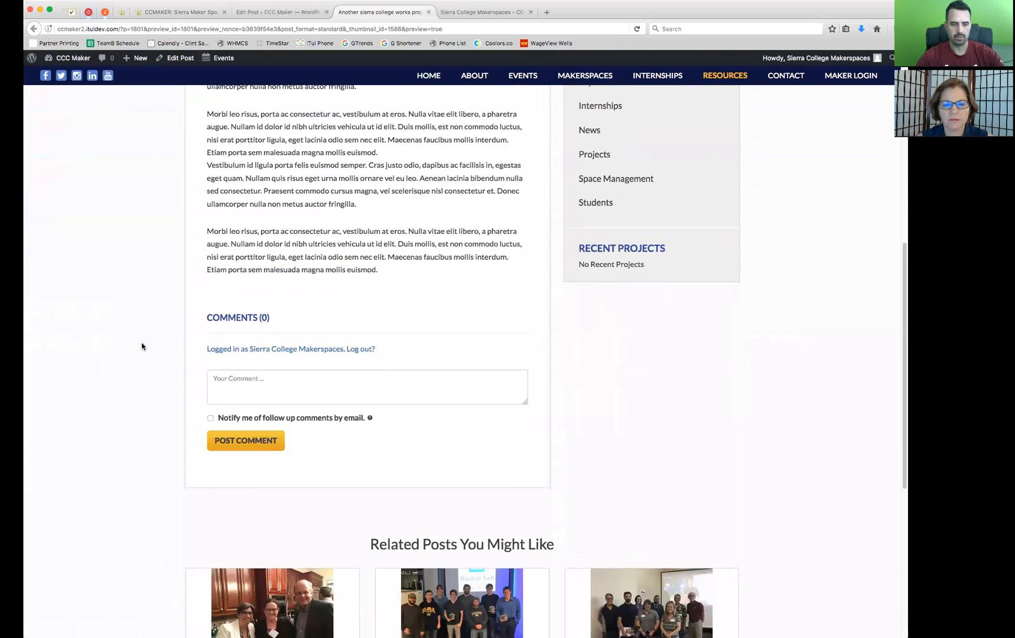
scroll(142, 347, "up", 10)
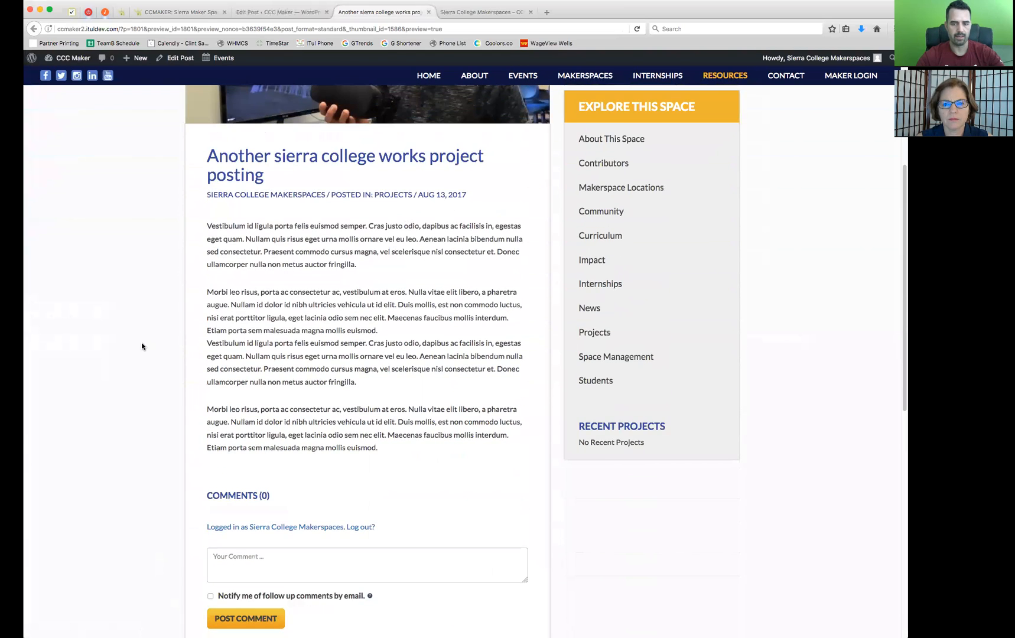
scroll(142, 347, "up", 1)
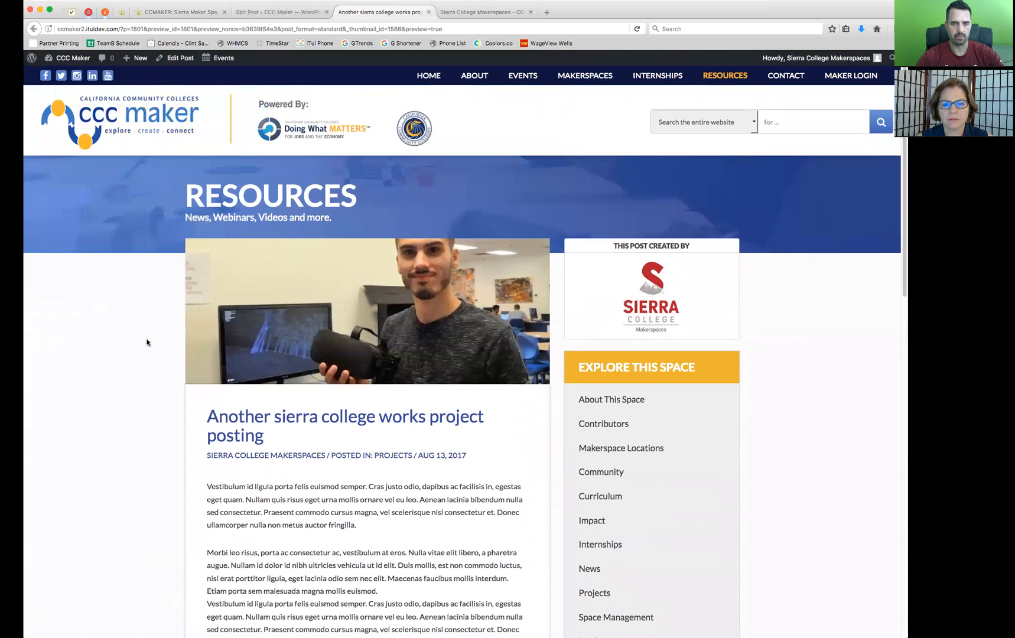
left_click(429, 11)
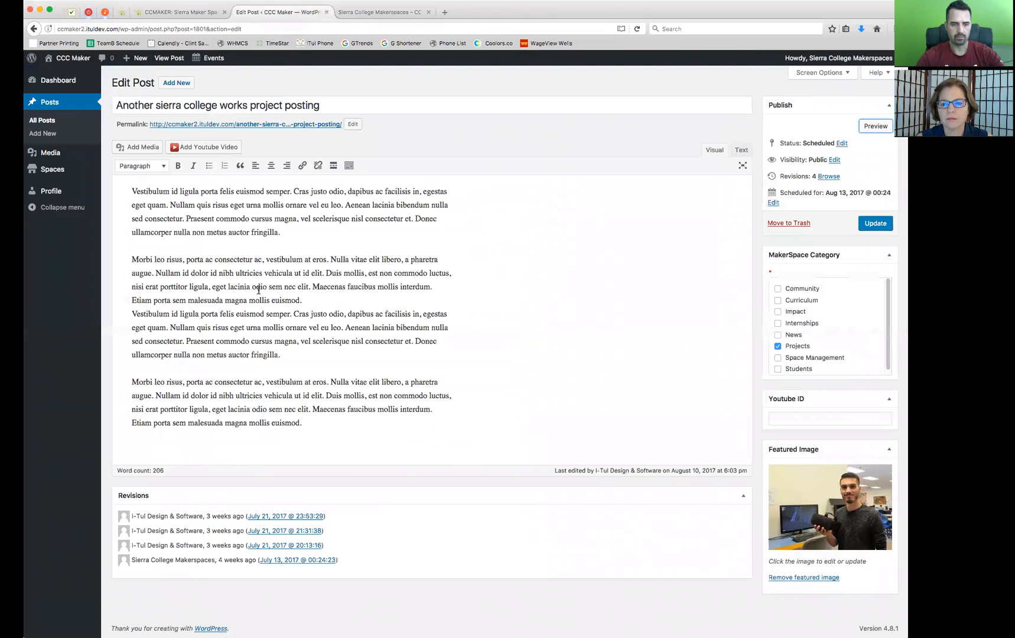
Step: Add a bold "heading" line above the third paragraph of the post body and update the post
left_click(320, 300)
key("Return")
type("heading")
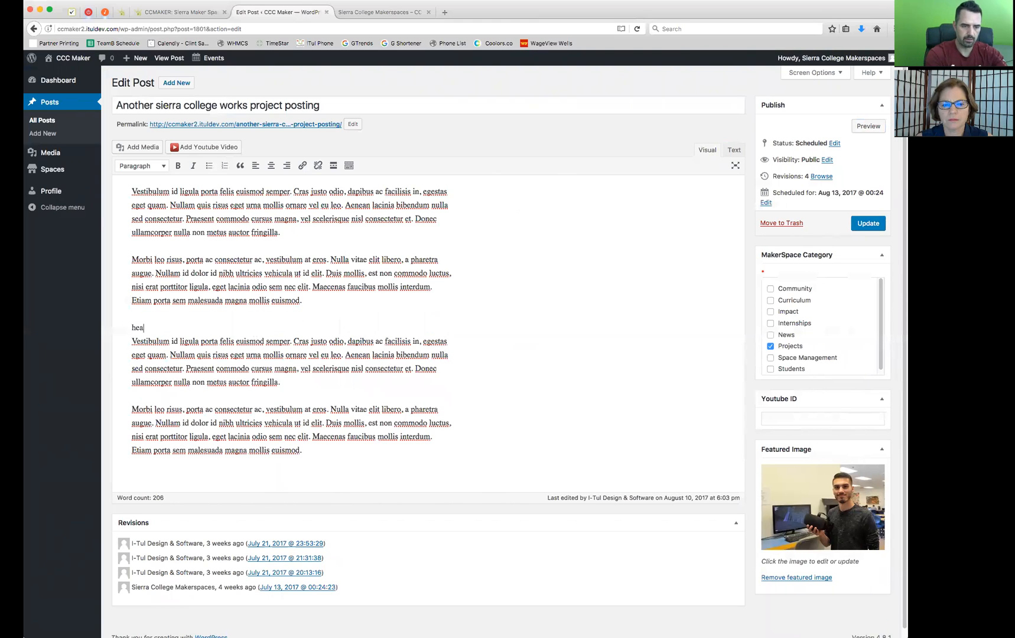
double_click(140, 328)
left_click(177, 166)
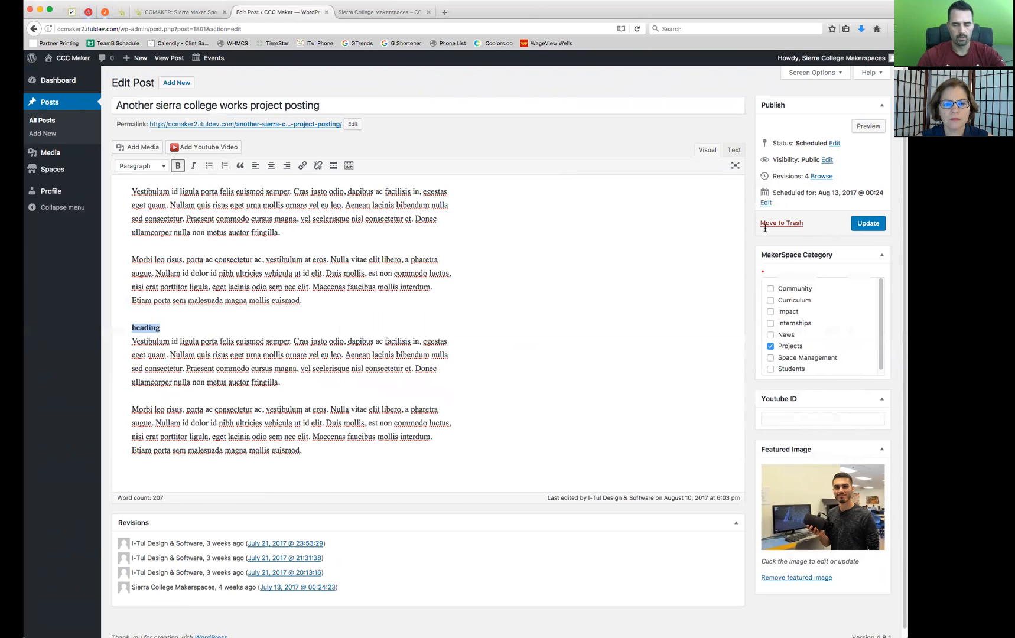
left_click(875, 224)
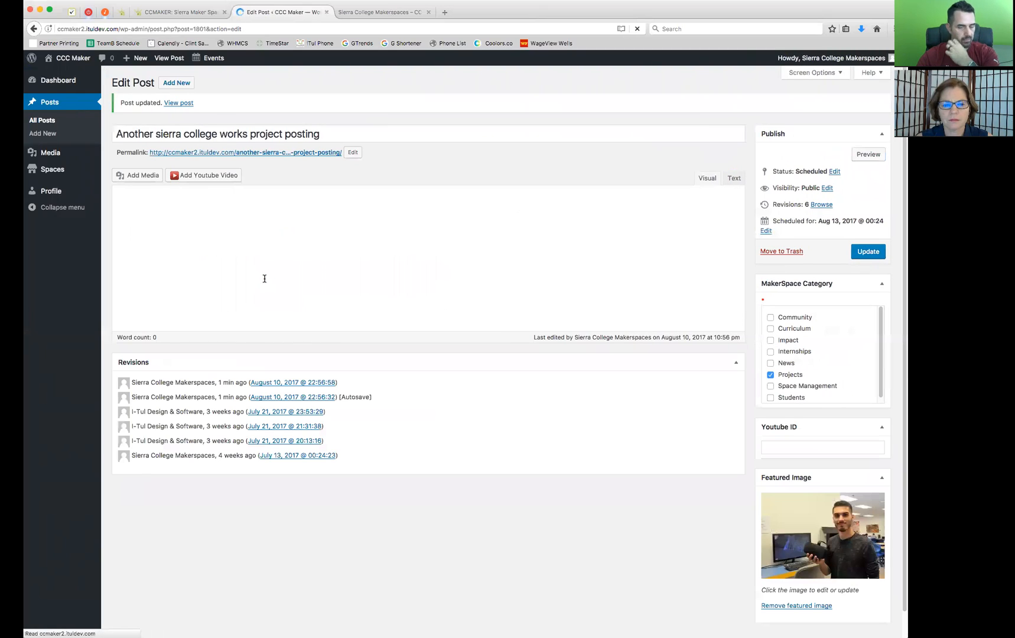
Step: Preview the updated post to check the bold heading between the paragraphs, and return to the editor
left_click(867, 154)
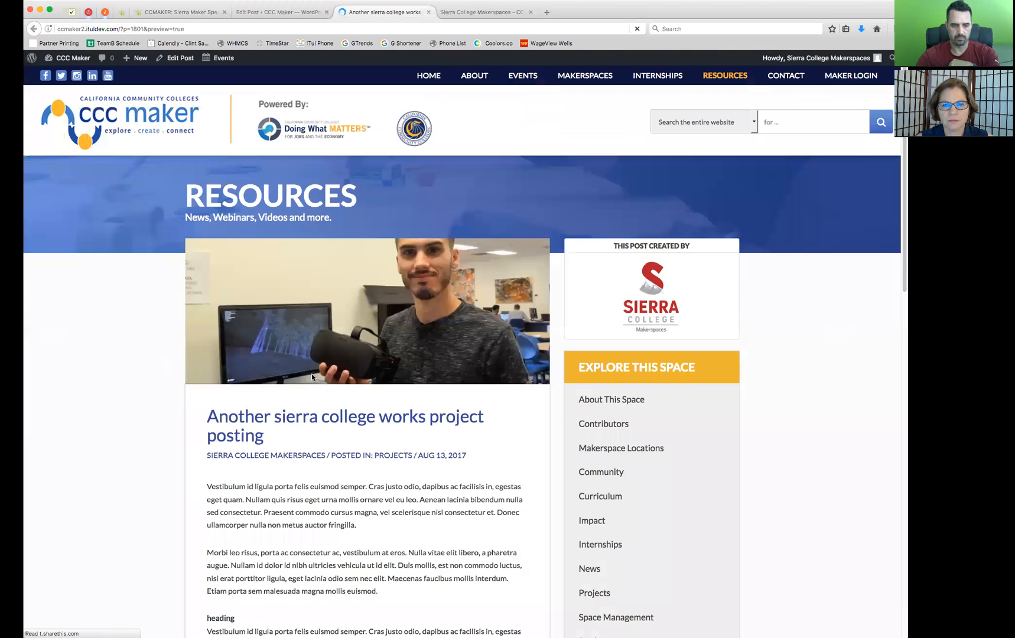
scroll(312, 377, "down", 5)
left_click_drag(240, 399, 206, 395)
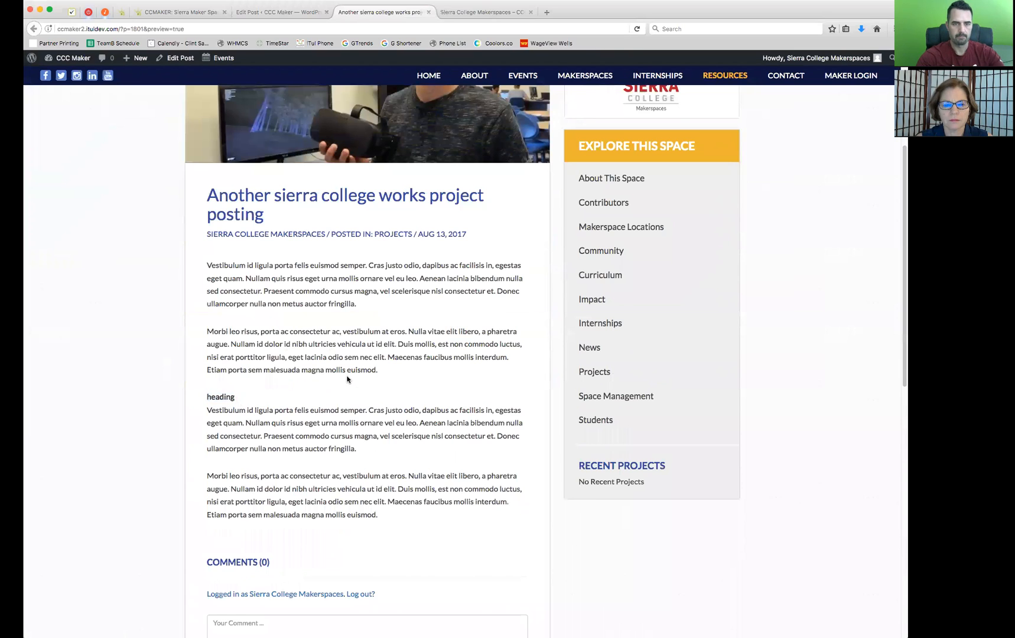
left_click(429, 12)
left_click(503, 288)
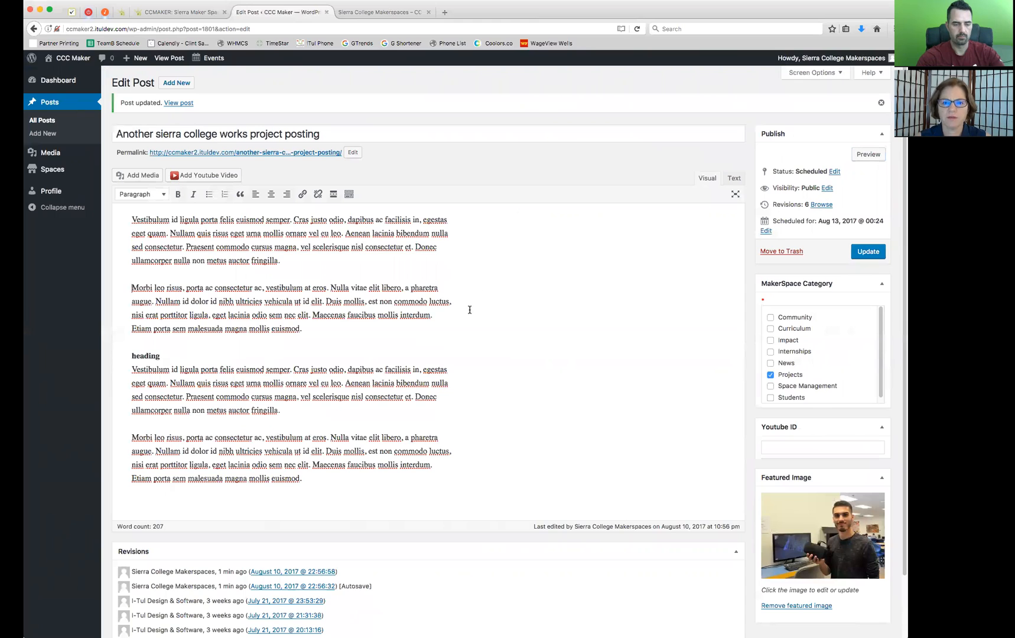
Step: Delete the bold "heading" line and the blank line around it from the post body
left_click_drag(128, 355, 277, 359)
key("BackSpace")
key("BackSpace")
key("BackSpace")
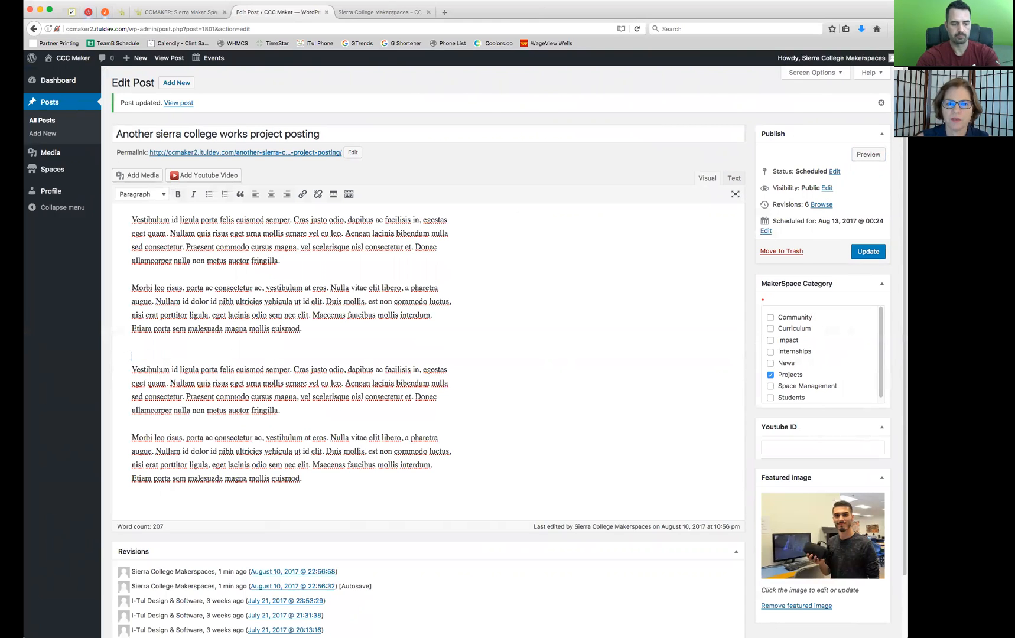
Step: Preview the post without the heading, close the preview, and update the post
left_click(864, 155)
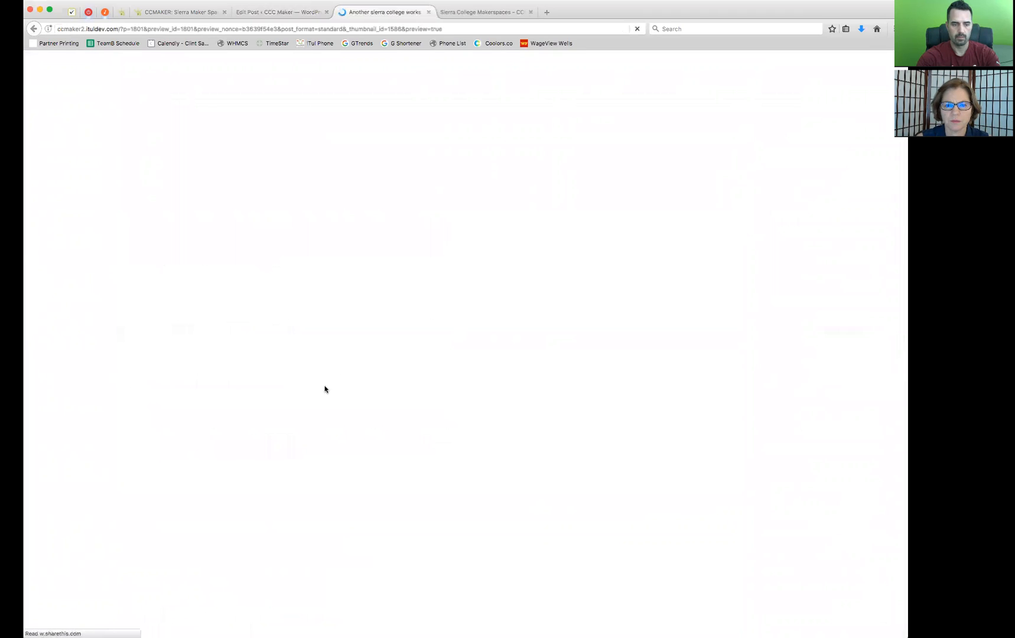
scroll(343, 384, "down", 3)
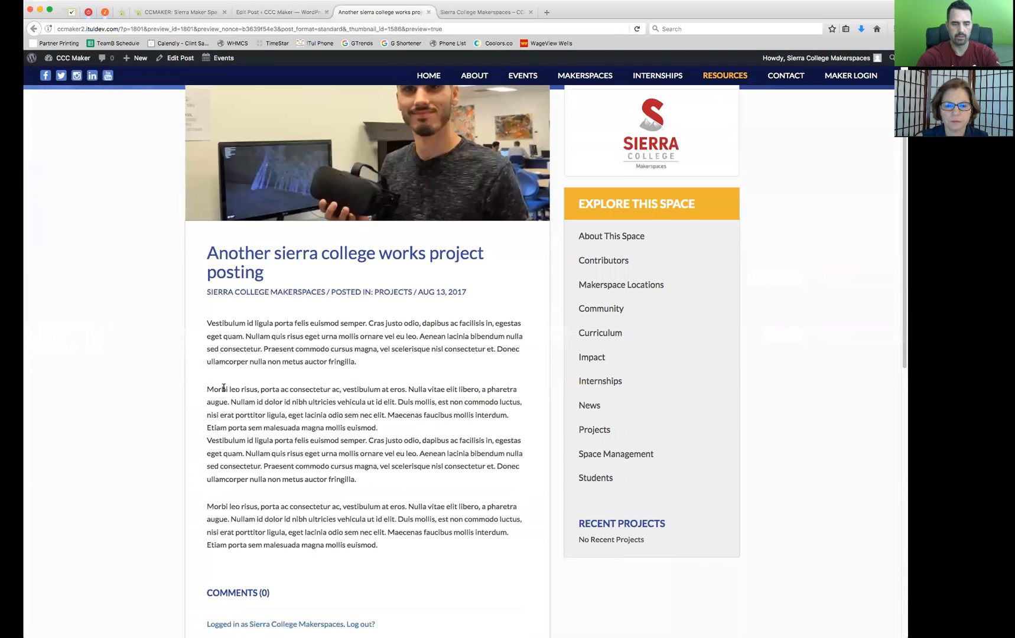
left_click_drag(231, 402, 392, 454)
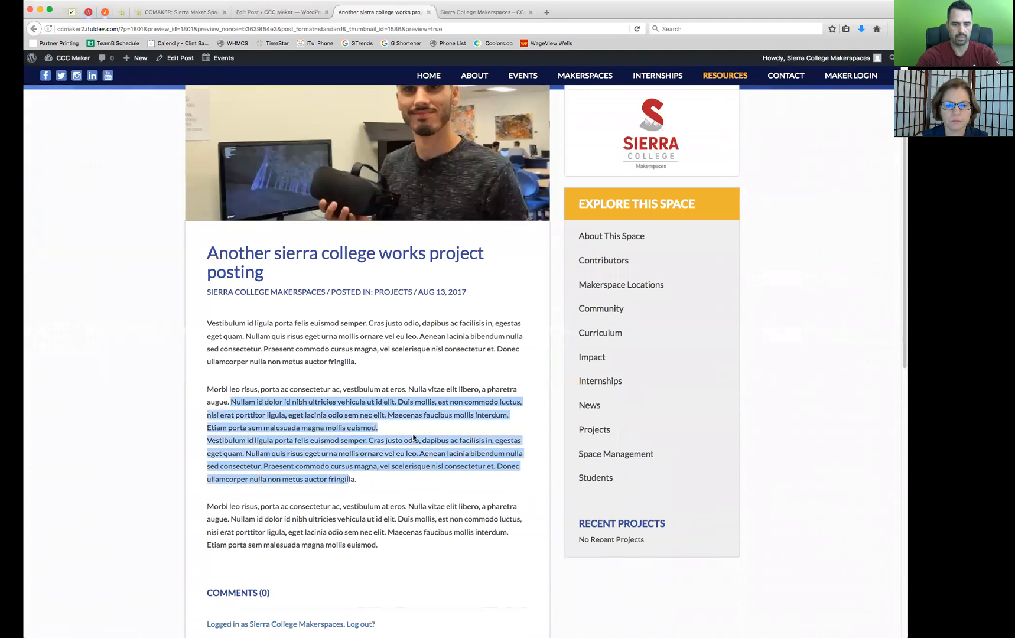
left_click(414, 430)
key("super+w")
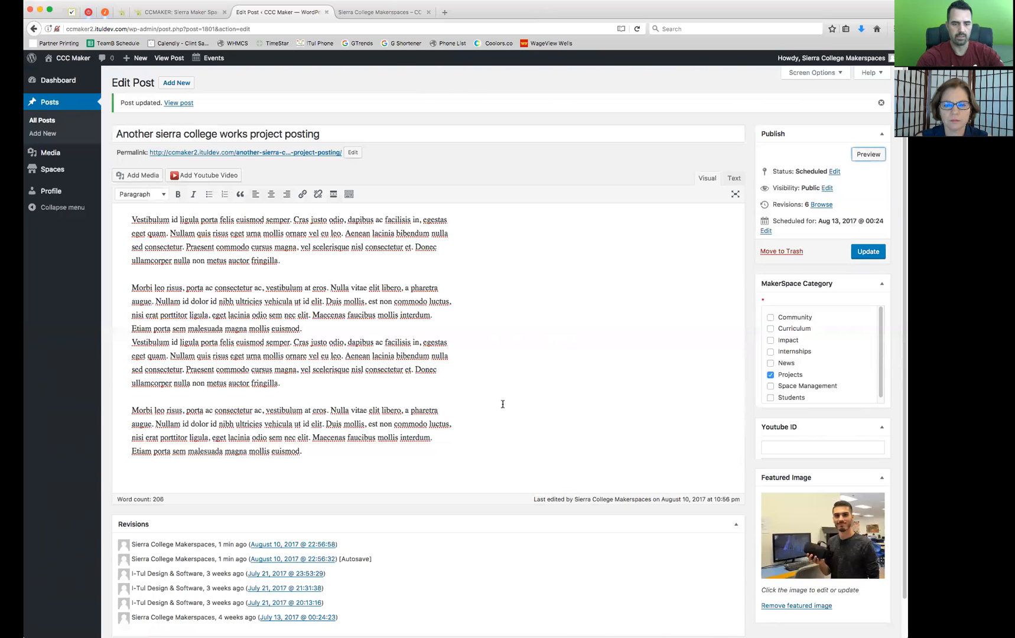
left_click(868, 259)
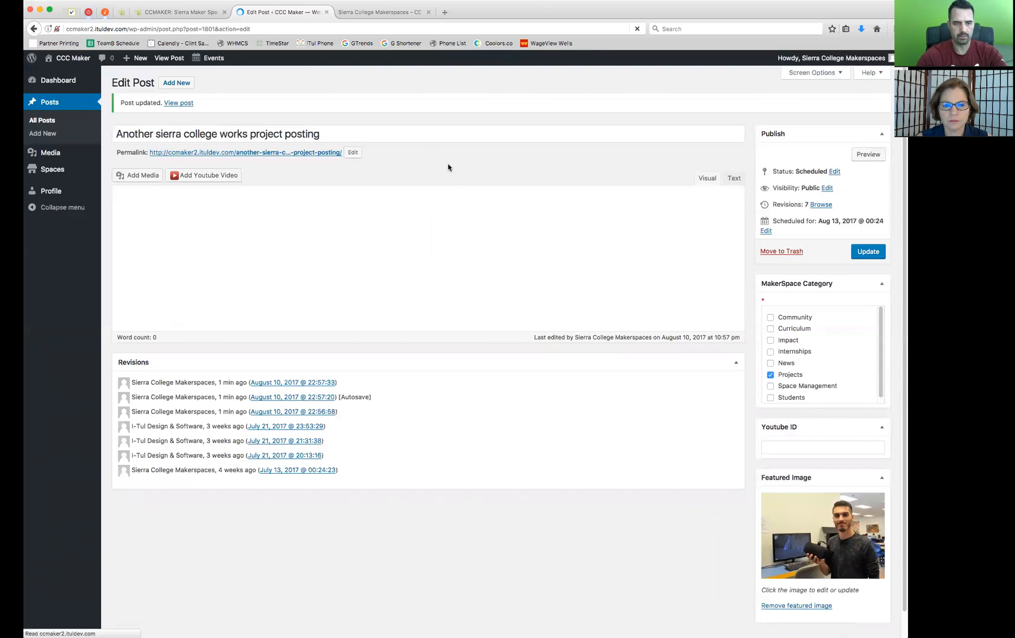
Step: Examine the editable parts of the post: title, body text, MakerSpace category, Youtube ID and featured image
left_click_drag(205, 134, 379, 130)
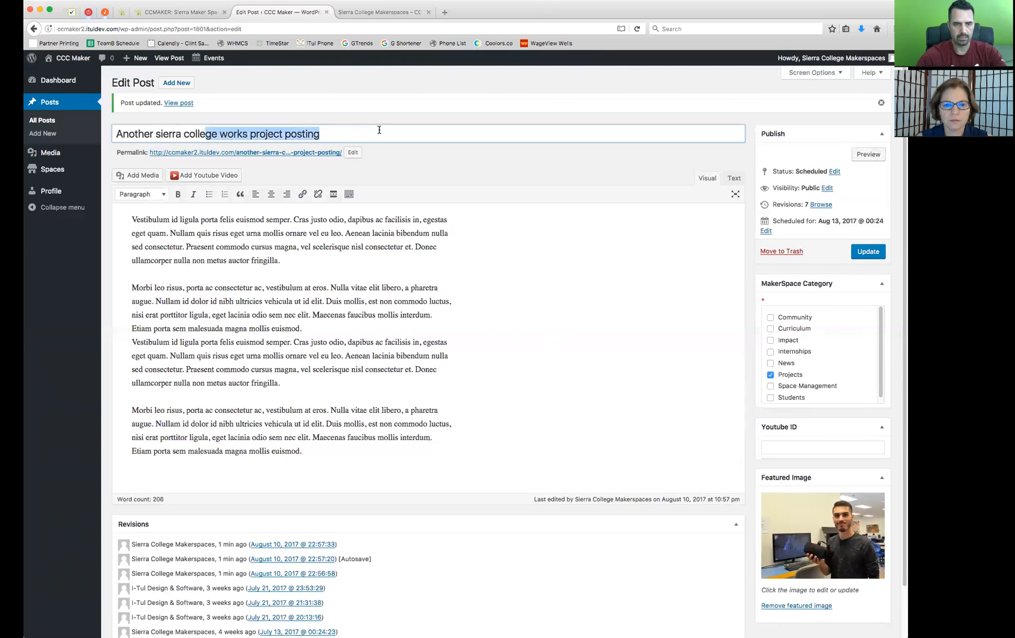
left_click_drag(267, 219, 409, 400)
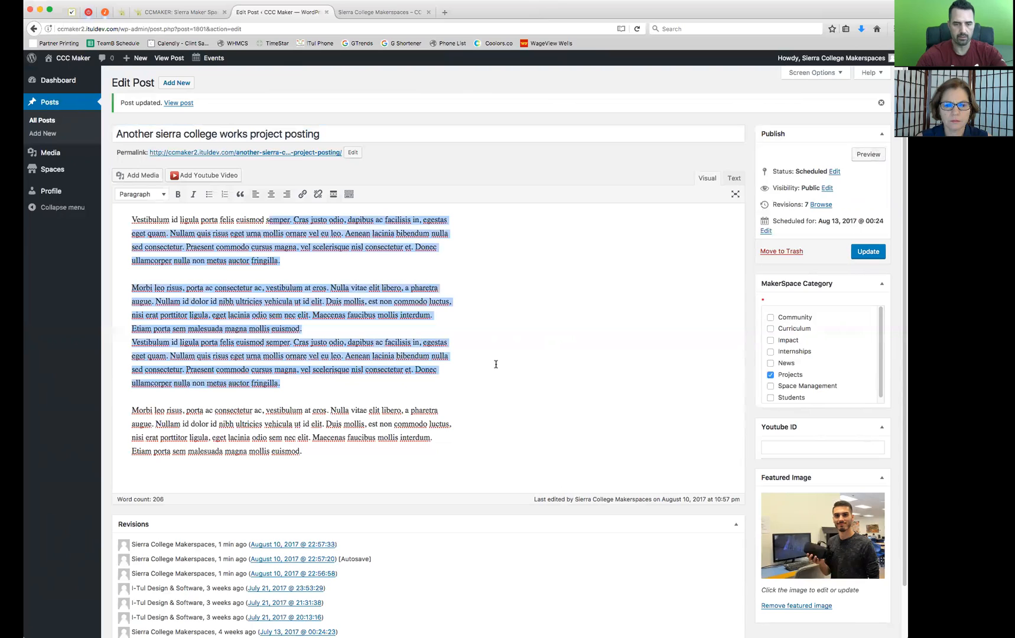
left_click(486, 330)
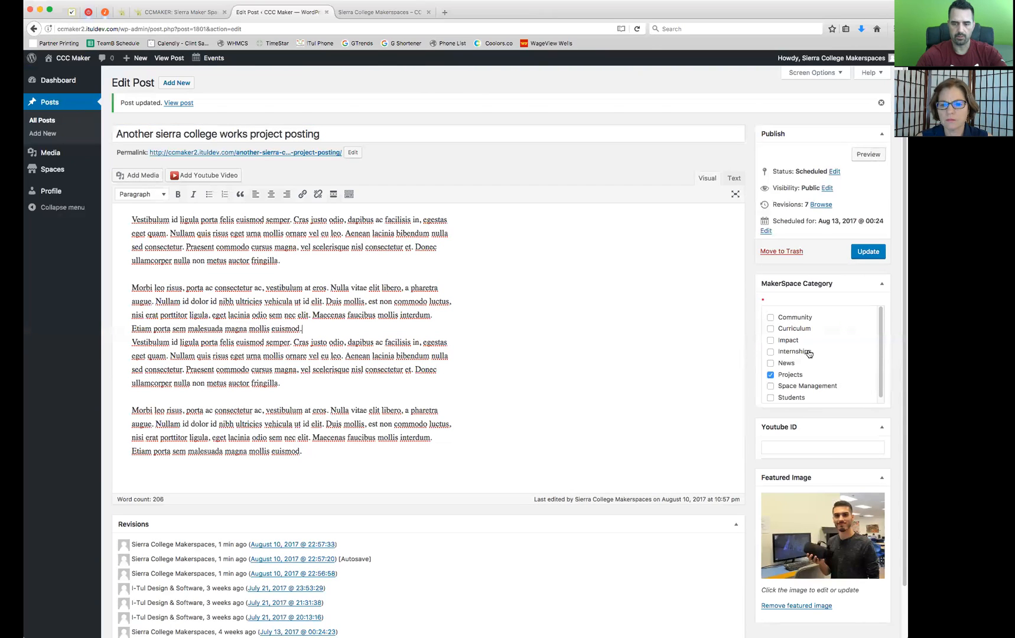
scroll(769, 438, "down", 2)
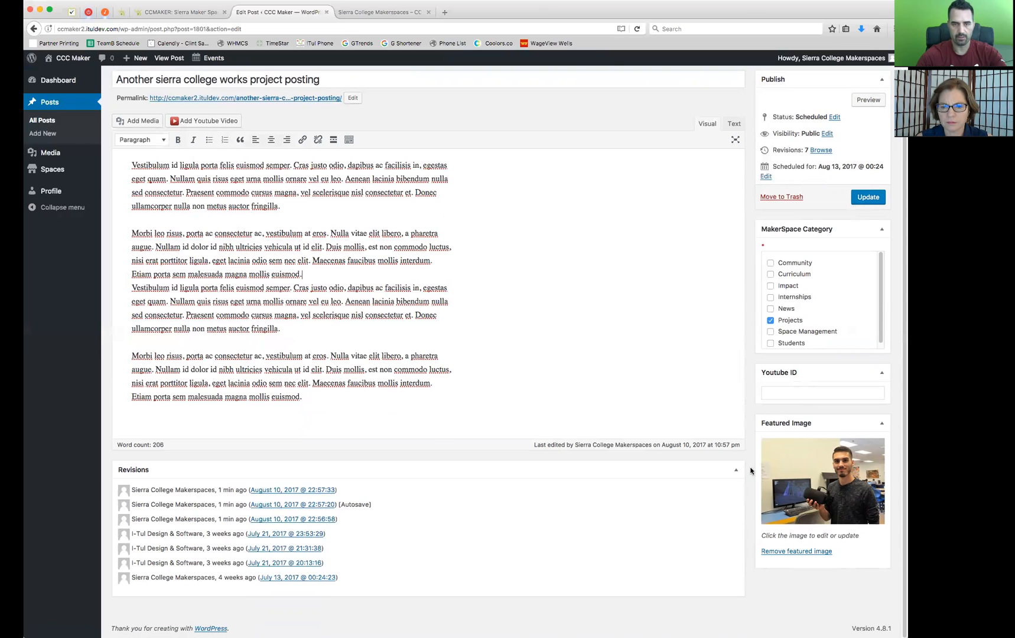
scroll(751, 470, "up", 2)
Step: Reload the Sierra College Makerspaces Projects page, review its current list of posts, and return to the post editor
left_click(359, 10)
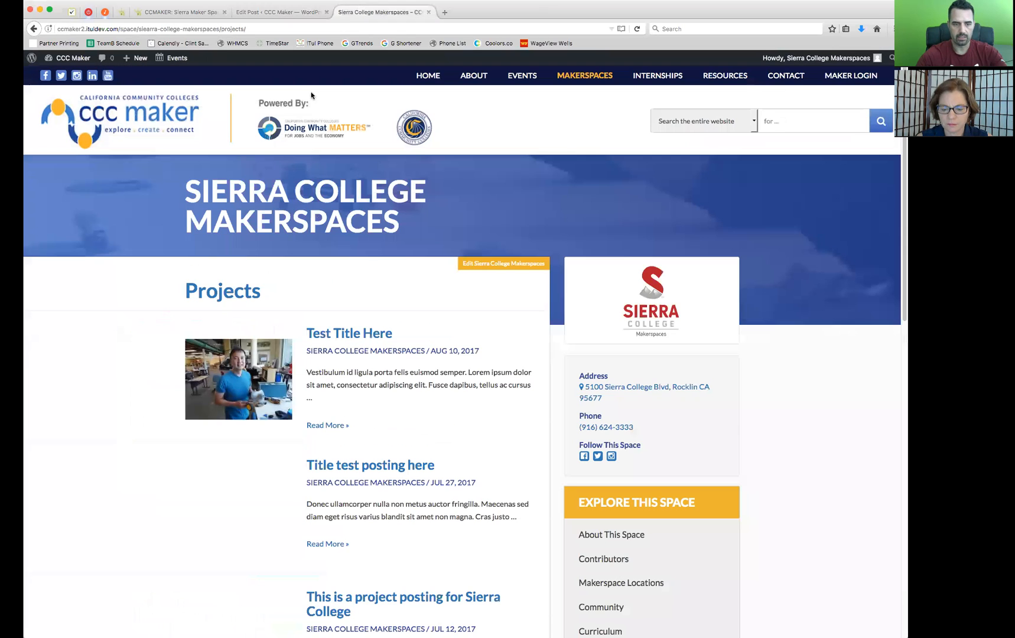
scroll(526, 338, "down", 2)
scroll(526, 338, "down", 5)
scroll(526, 338, "up", 2)
key("super+r")
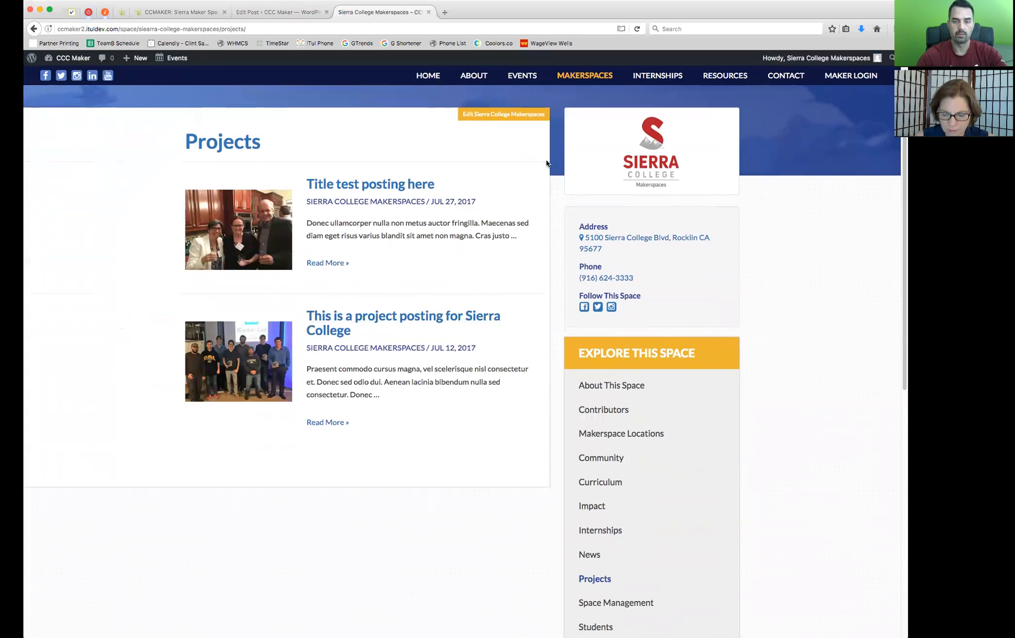
scroll(540, 186, "up", 5)
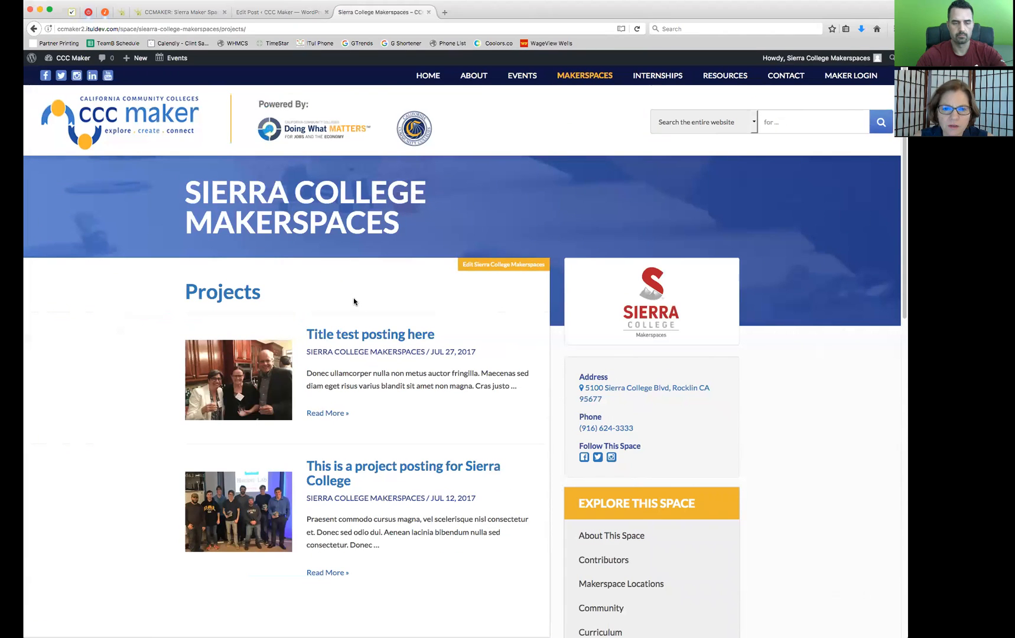
left_click(267, 13)
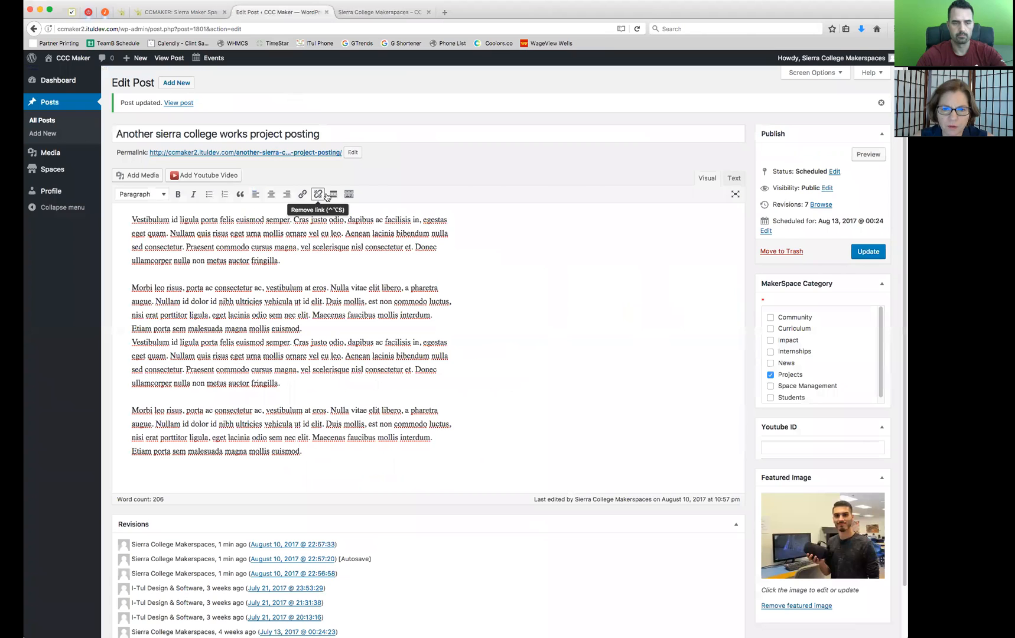
left_click(396, 12)
left_click(250, 13)
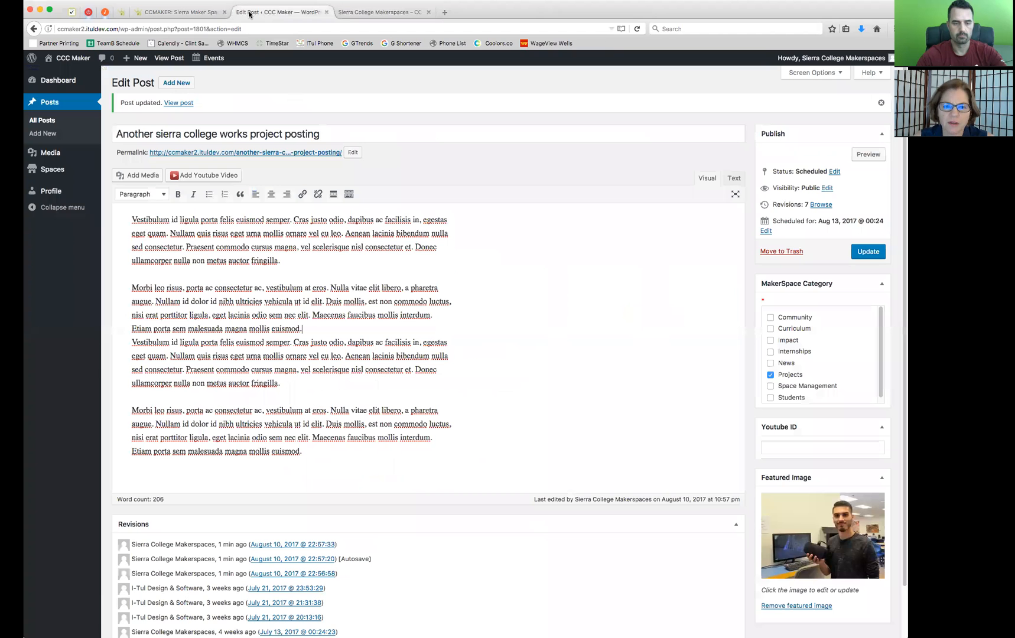